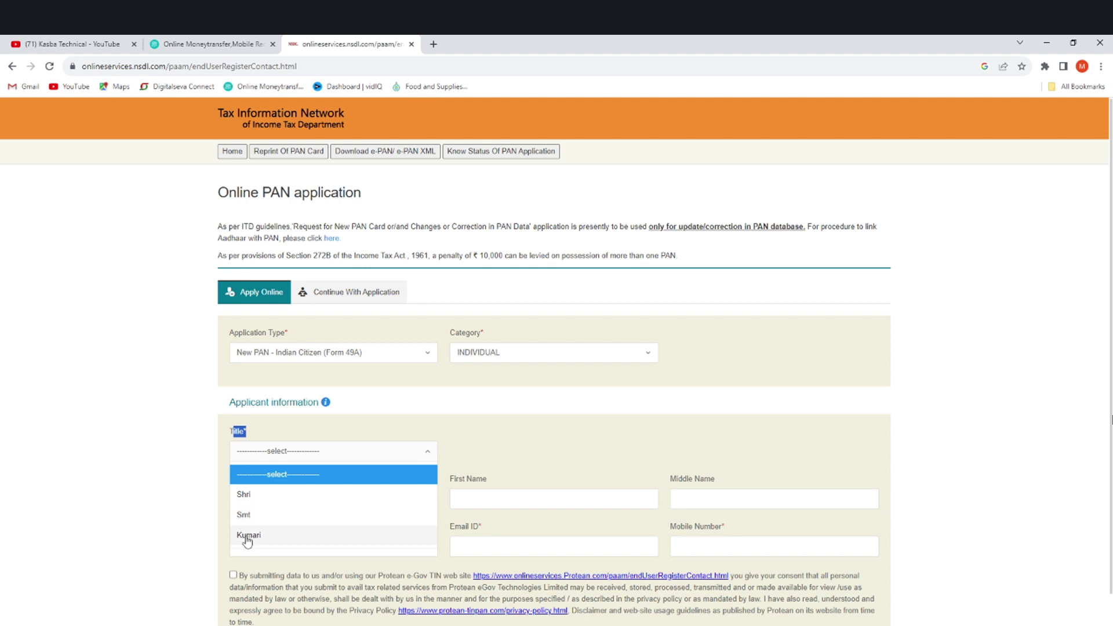
# Step: Set the applicant's title to Kumari and go through the name, date of birth, email and mobile number fields
pyautogui.click(247, 537)
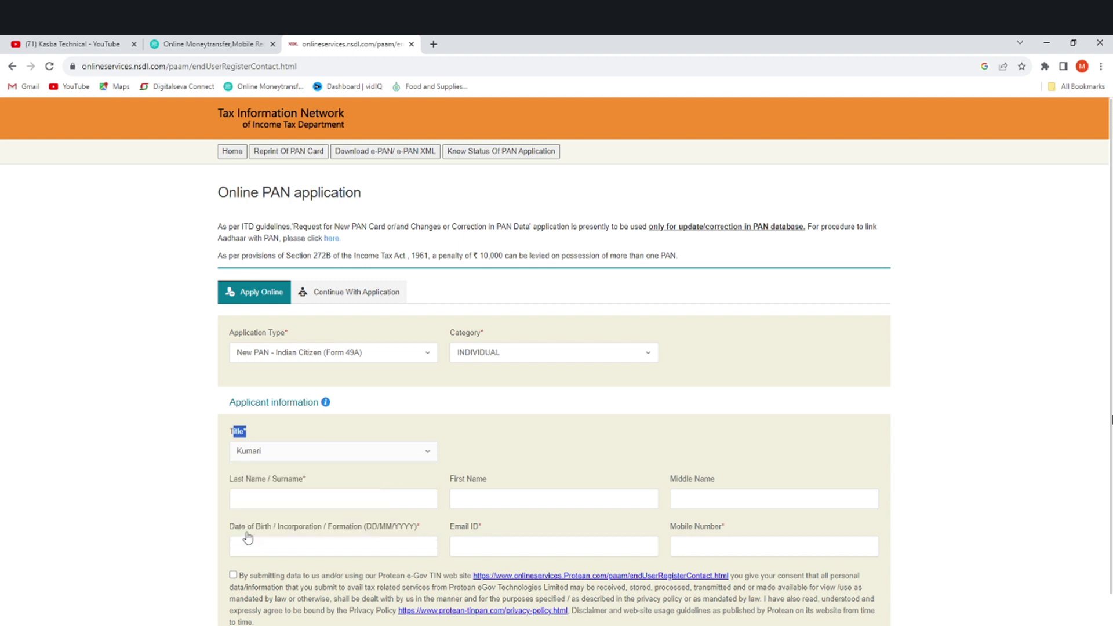
pyautogui.click(248, 502)
pyautogui.moveTo(223, 480); pyautogui.dragTo(301, 484)
pyautogui.click(334, 487)
pyautogui.moveTo(452, 484); pyautogui.dragTo(488, 481)
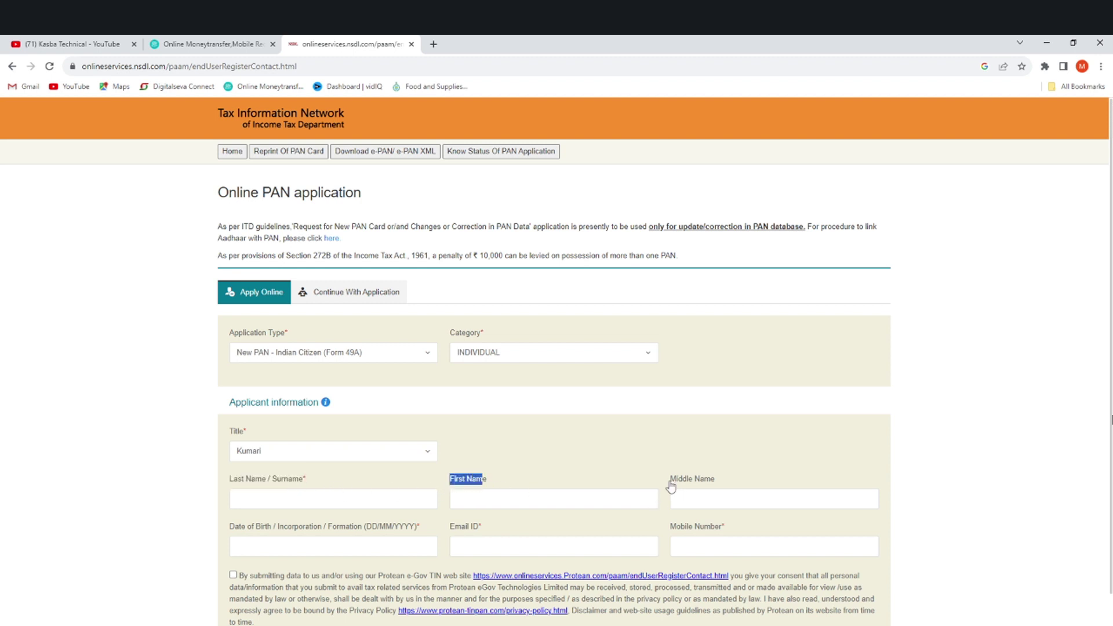
pyautogui.moveTo(669, 480); pyautogui.dragTo(713, 483)
pyautogui.moveTo(225, 534); pyautogui.dragTo(497, 538)
pyautogui.moveTo(672, 528); pyautogui.dragTo(731, 530)
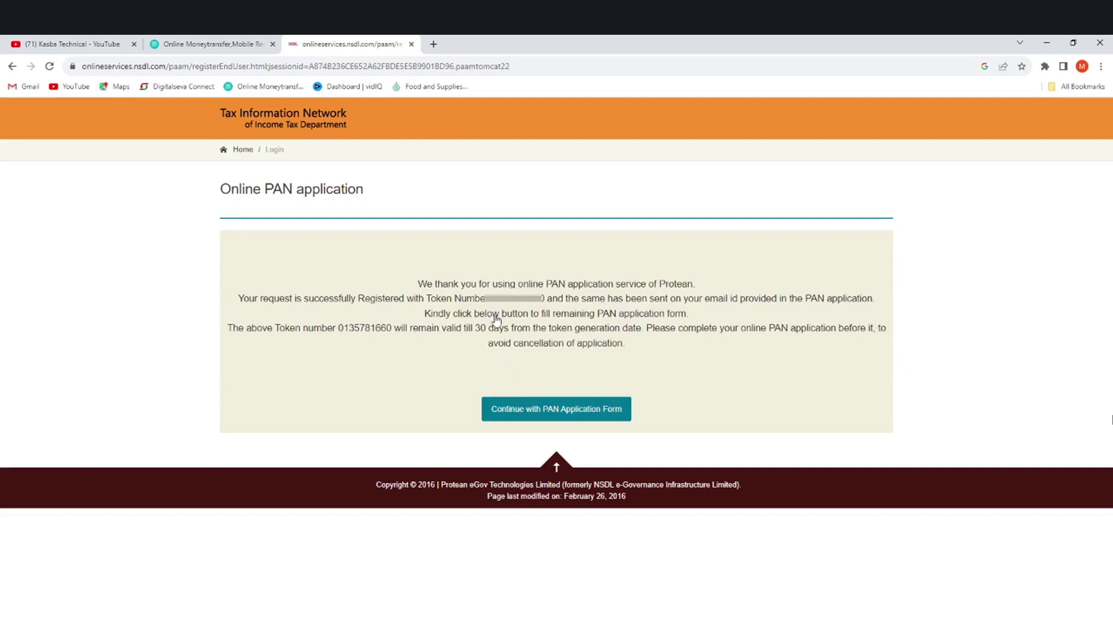
# Step: Continue with the PAN application form and go through the Aadhaar number and Name as per Aadhaar fields
pyautogui.moveTo(487, 301); pyautogui.dragTo(539, 304)
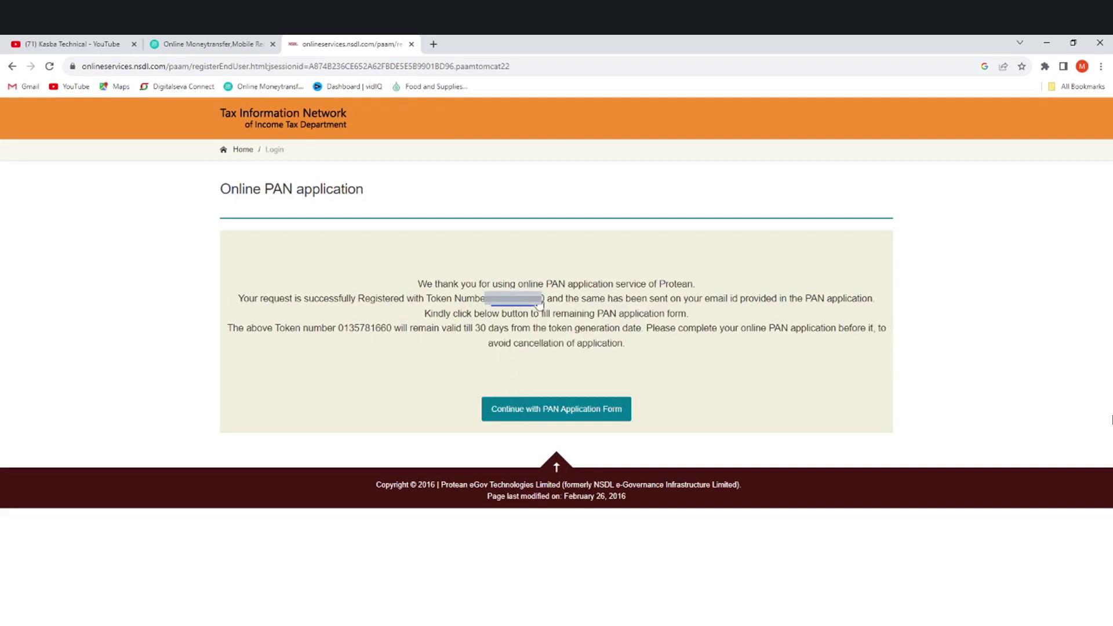
pyautogui.click(515, 410)
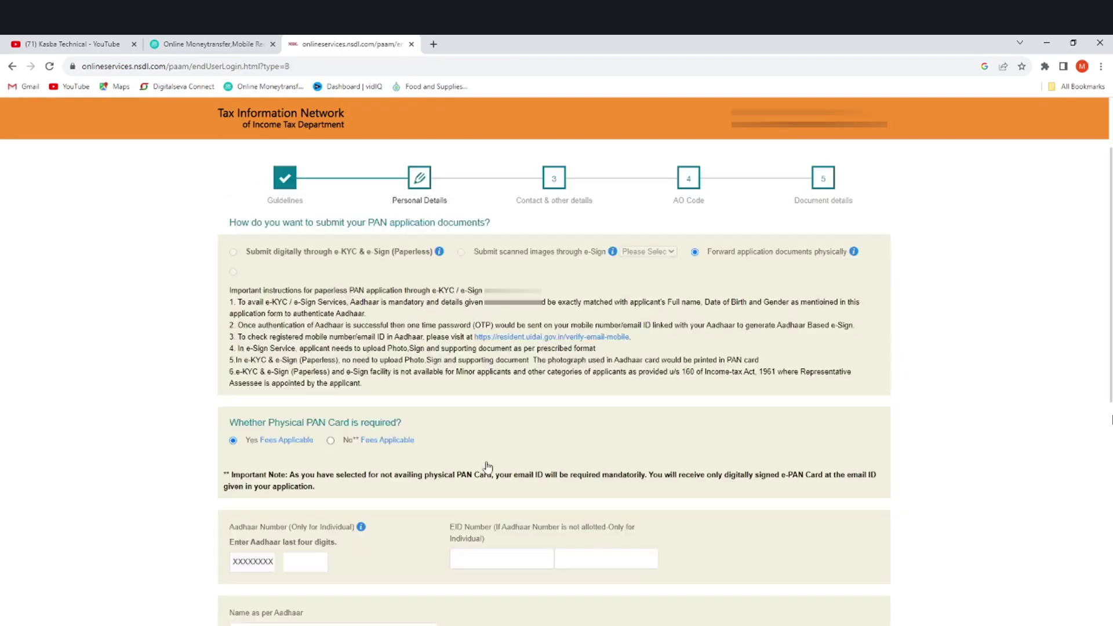
pyautogui.moveTo(229, 549); pyautogui.dragTo(317, 548)
pyautogui.click(312, 562)
pyautogui.scroll(-1, 317, 554)
pyautogui.moveTo(227, 555); pyautogui.dragTo(285, 577)
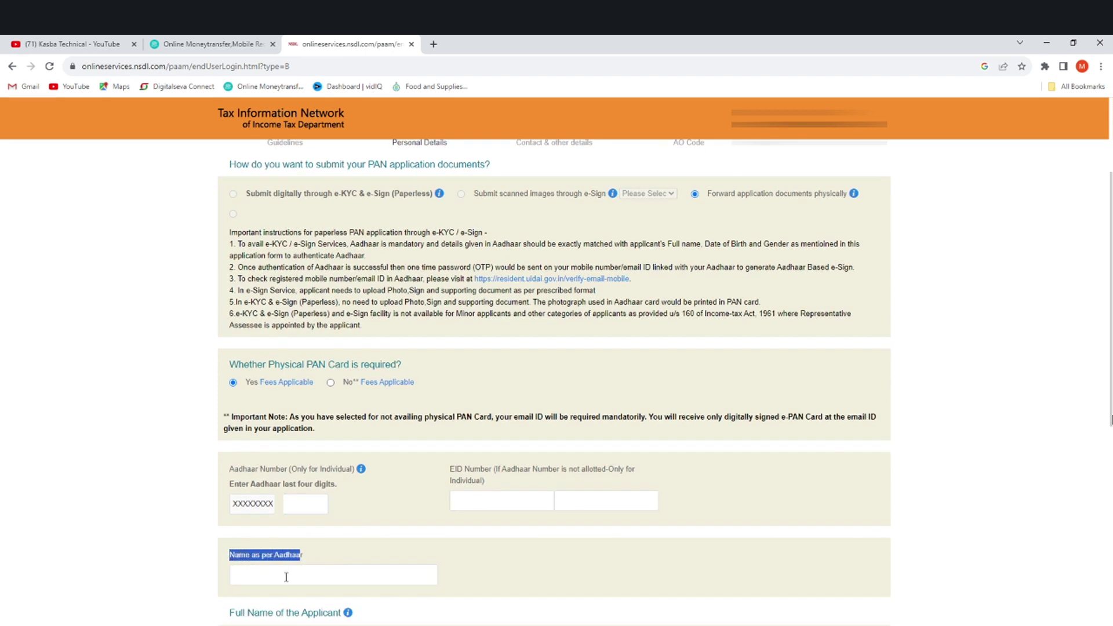
pyautogui.click(285, 577)
# Step: Review the applicant's title, name, printed name, registration number and other-name sections of the personal details
pyautogui.scroll(-3, 286, 577)
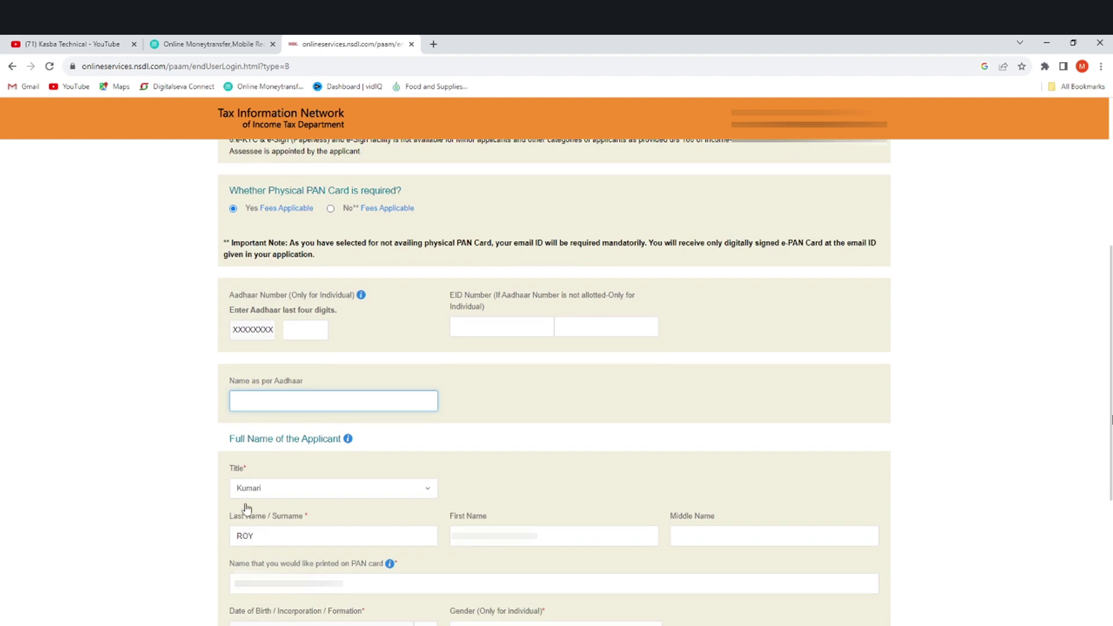
pyautogui.moveTo(234, 481); pyautogui.dragTo(248, 467)
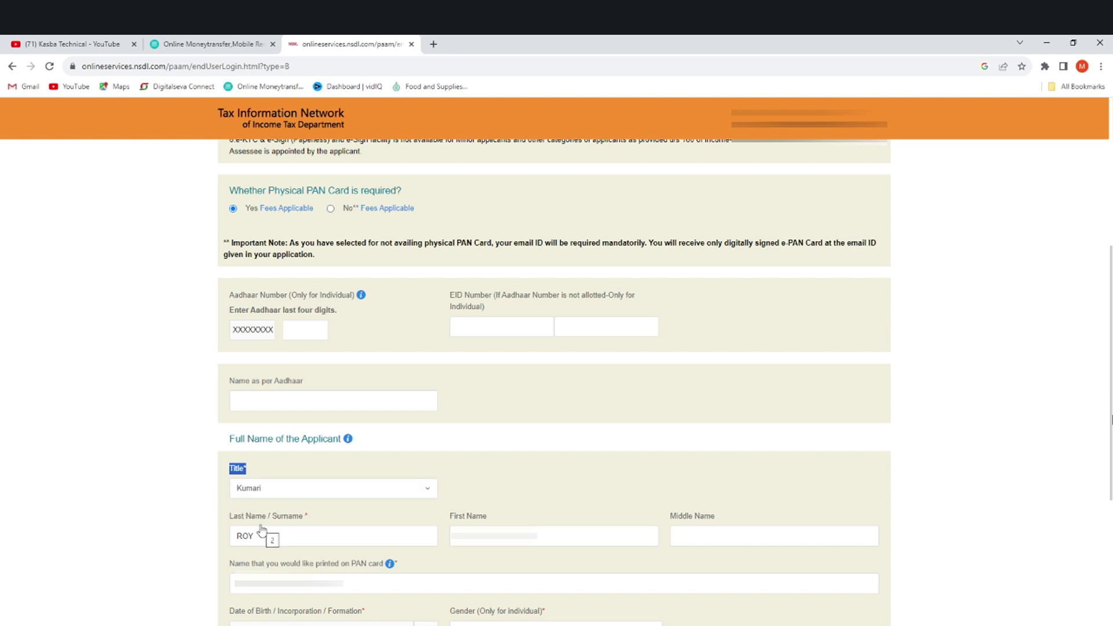
pyautogui.moveTo(230, 516); pyautogui.dragTo(368, 526)
pyautogui.moveTo(450, 516); pyautogui.dragTo(482, 518)
pyautogui.doubleClick(294, 584)
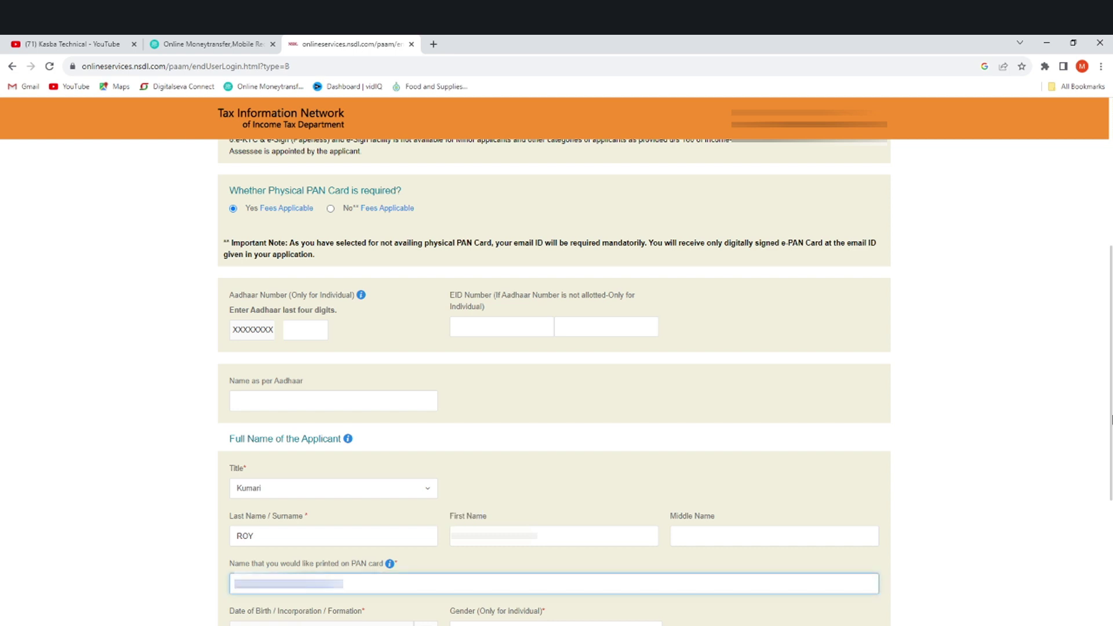
pyautogui.press('Tab')
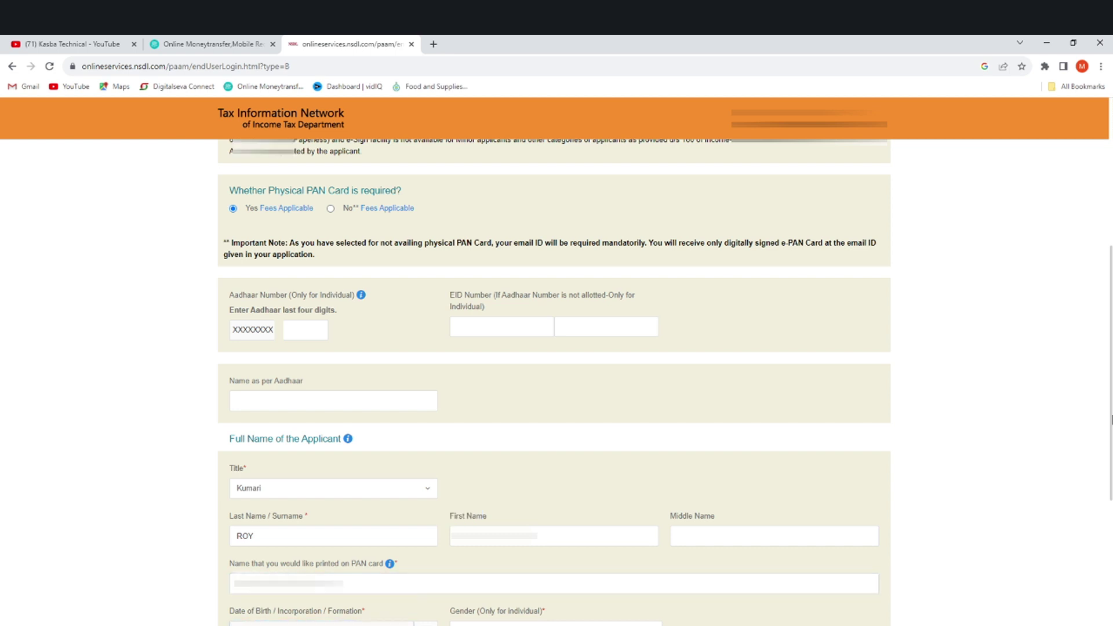
pyautogui.scroll(-8, 542, 586)
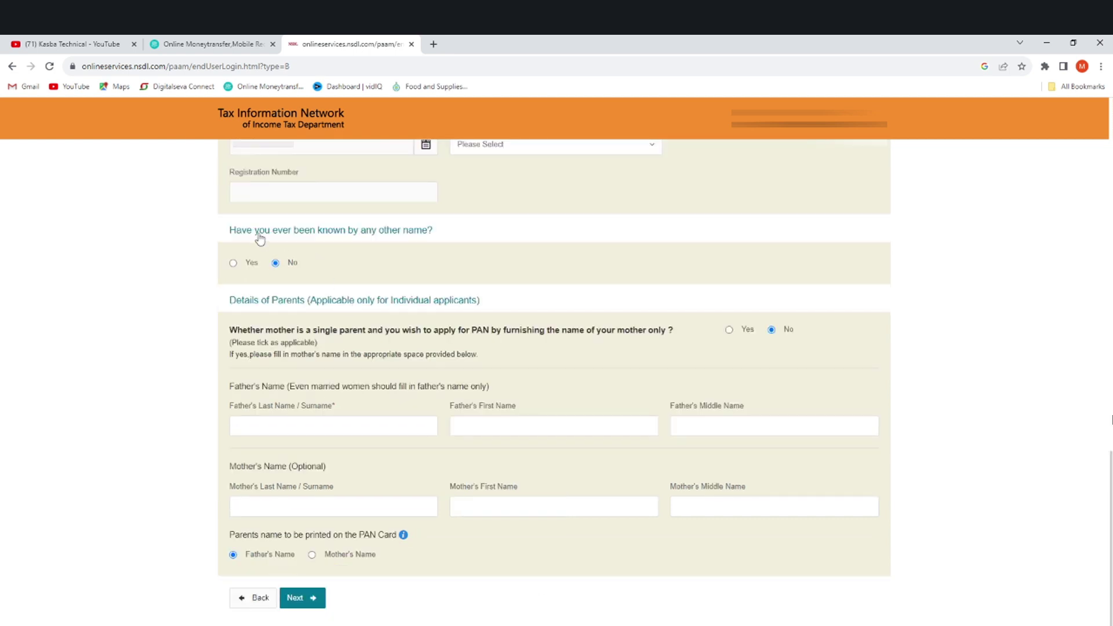
pyautogui.moveTo(225, 191); pyautogui.dragTo(301, 175)
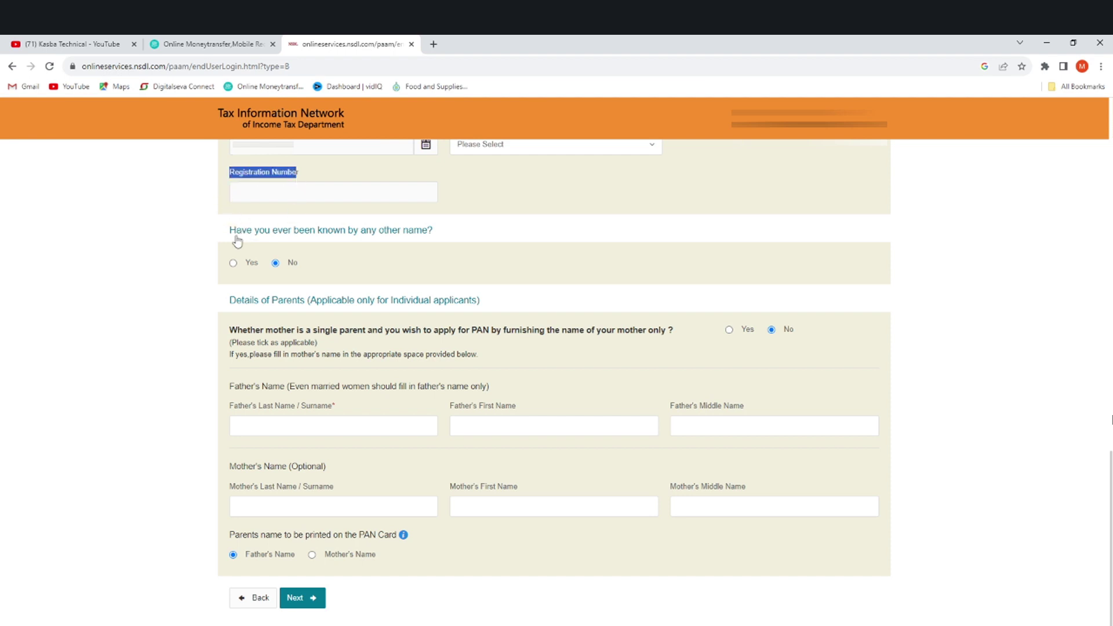
pyautogui.click(231, 240)
pyautogui.moveTo(433, 230); pyautogui.dragTo(368, 242)
pyautogui.click(287, 279)
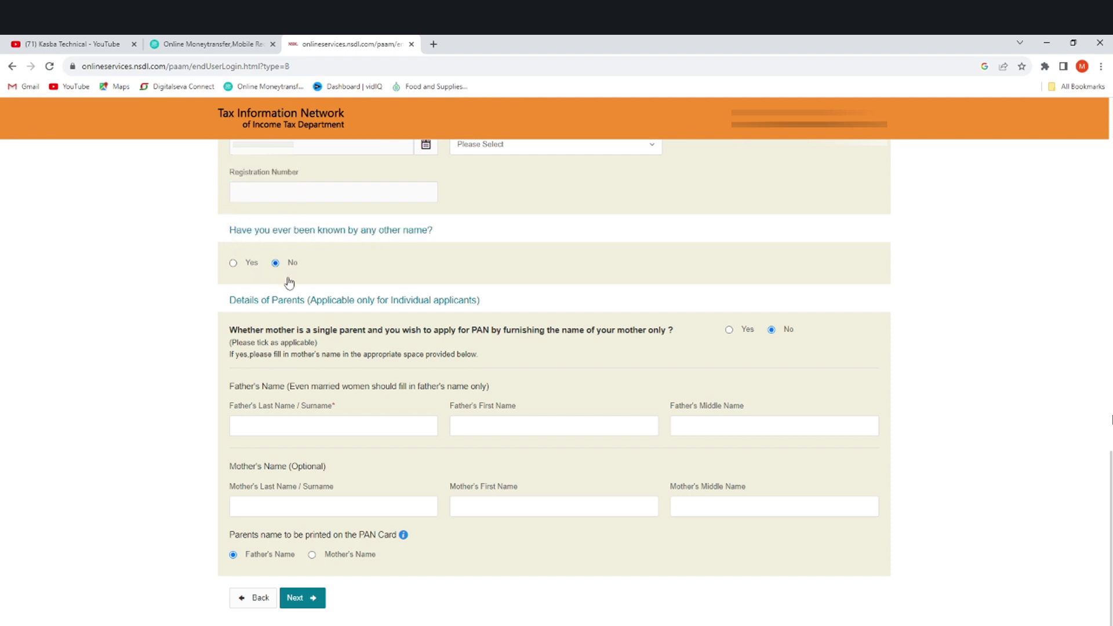
# Step: Go through the father's last and first name fields and proceed to the Contact & other details page
pyautogui.moveTo(231, 393); pyautogui.dragTo(492, 395)
pyautogui.moveTo(234, 409); pyautogui.dragTo(297, 409)
pyautogui.click(283, 424)
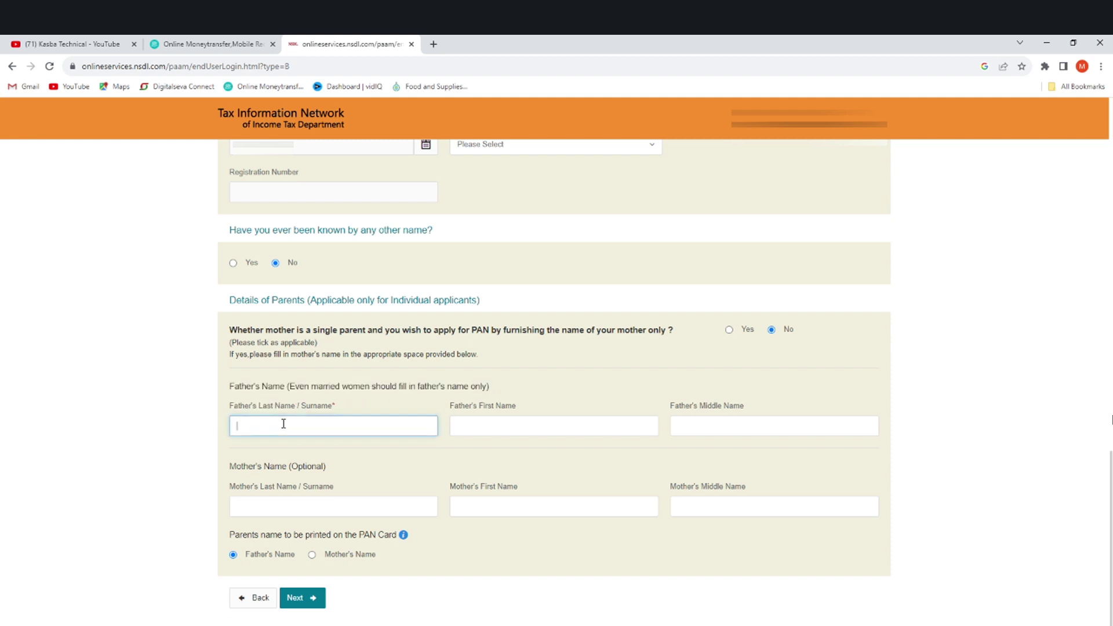
pyautogui.moveTo(452, 407); pyautogui.dragTo(516, 409)
pyautogui.click(510, 423)
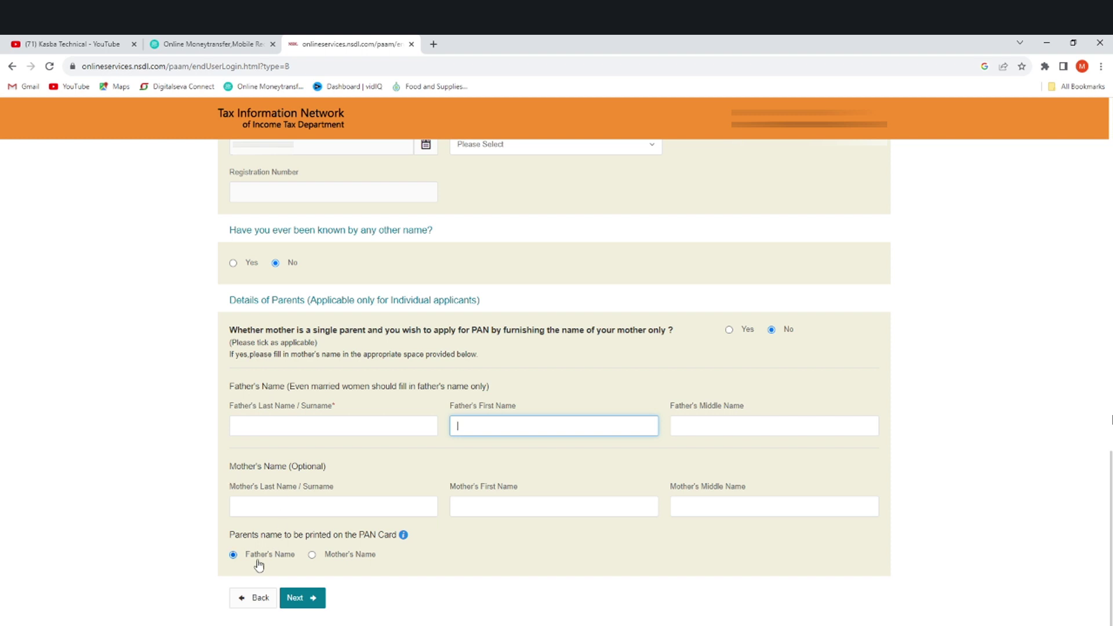
pyautogui.click(295, 597)
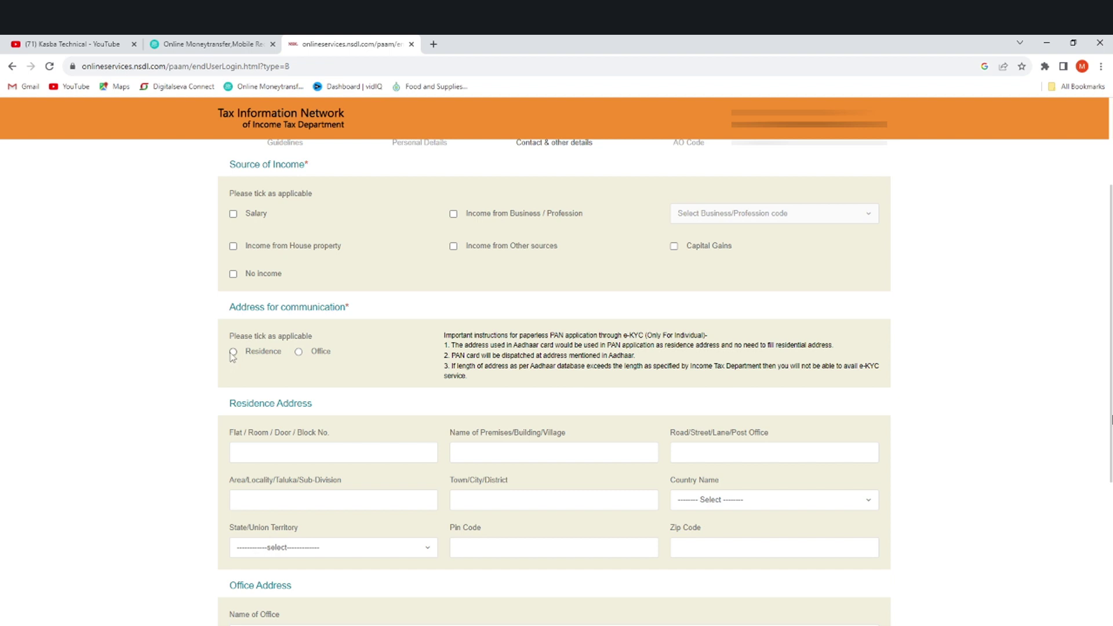
# Step: Mark the source of income as No income and choose Residence as the address for communication
pyautogui.click(235, 277)
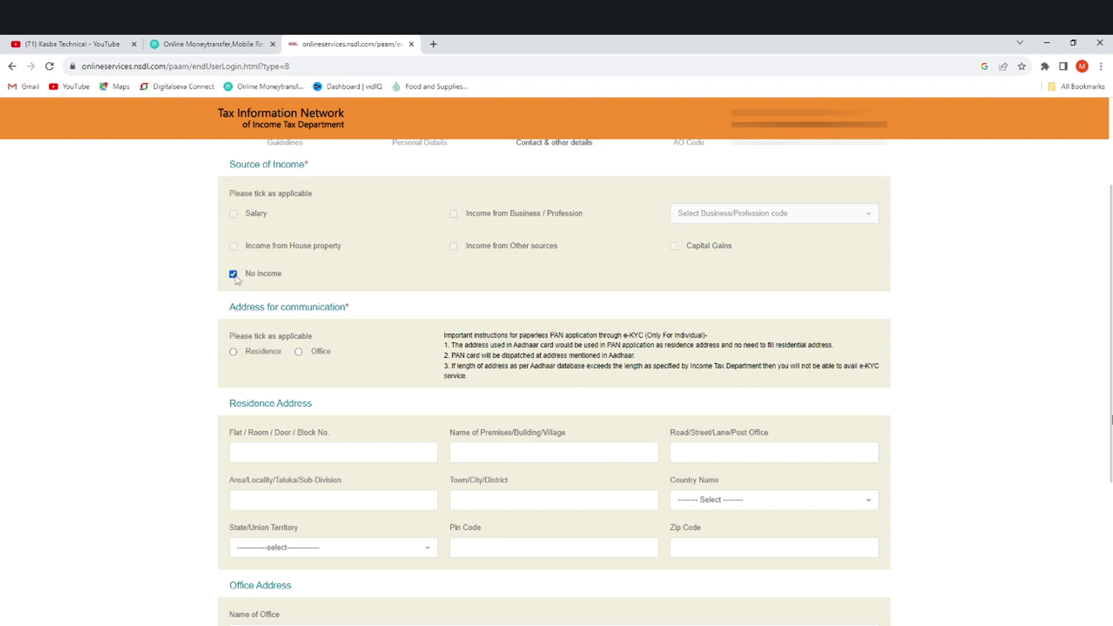
pyautogui.click(232, 352)
# Step: Review the residence address fields for flat number, premises, road, area and town
pyautogui.scroll(-1, 244, 371)
pyautogui.click(247, 386)
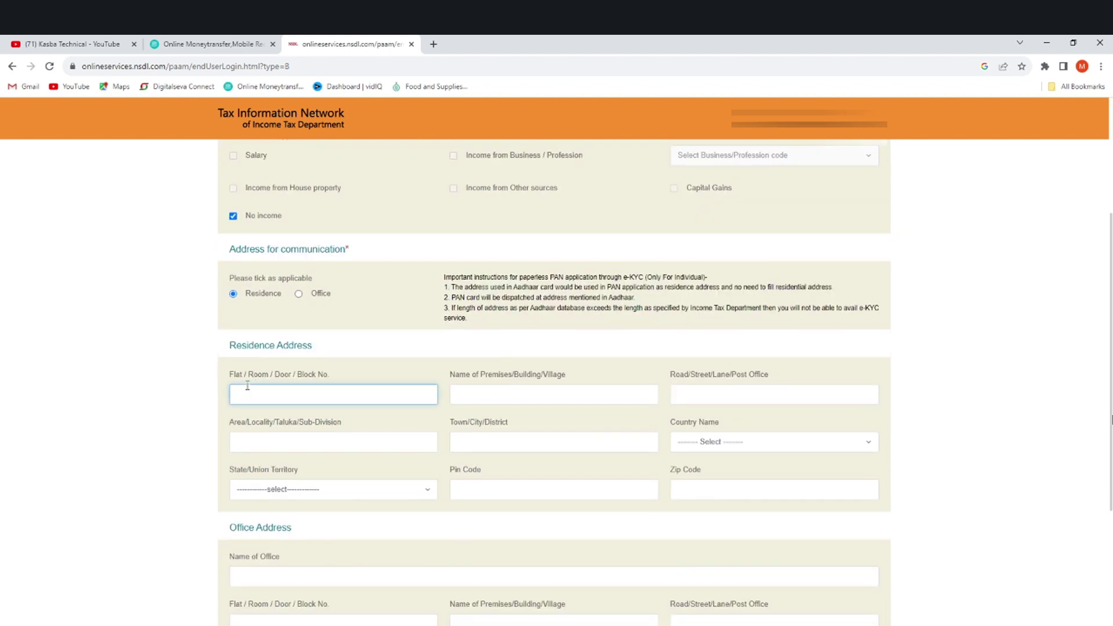
pyautogui.moveTo(233, 375); pyautogui.dragTo(343, 383)
pyautogui.moveTo(451, 375); pyautogui.dragTo(773, 379)
pyautogui.click(230, 429)
pyautogui.moveTo(230, 429); pyautogui.dragTo(330, 427)
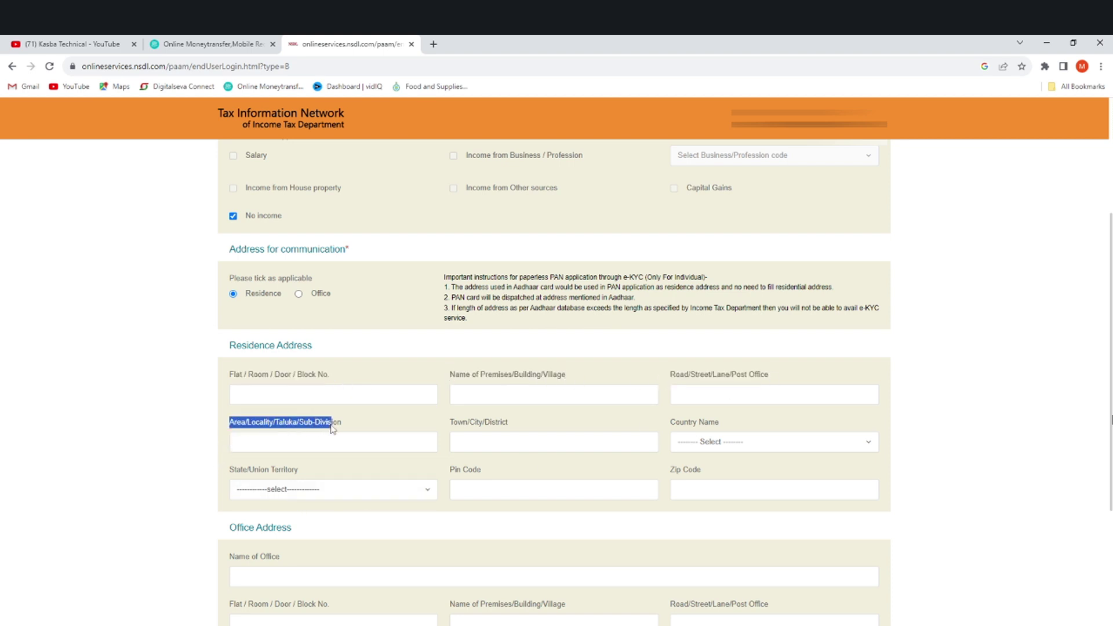
pyautogui.moveTo(447, 429); pyautogui.dragTo(534, 430)
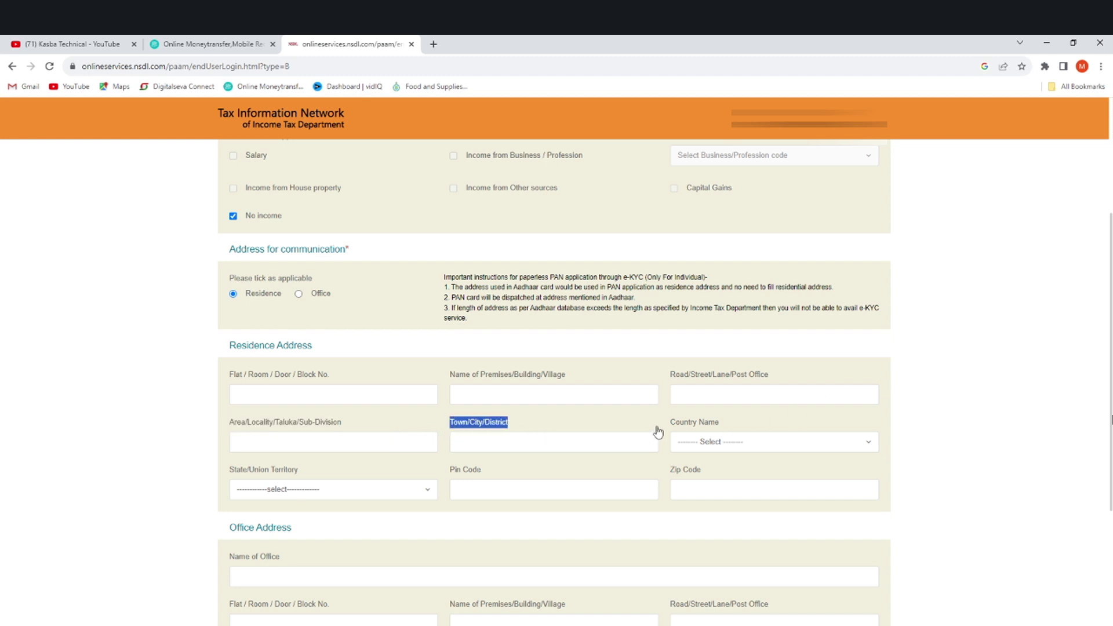
# Step: Set the residence address country to INDIA
pyautogui.moveTo(675, 427); pyautogui.dragTo(713, 451)
pyautogui.click(719, 444)
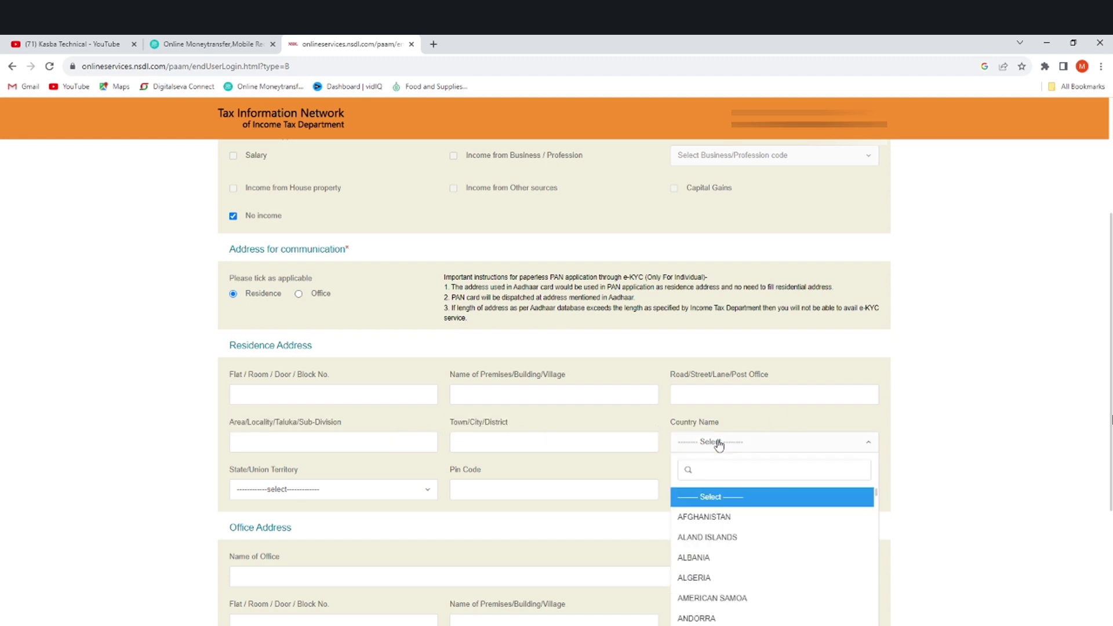
pyautogui.write('IN')
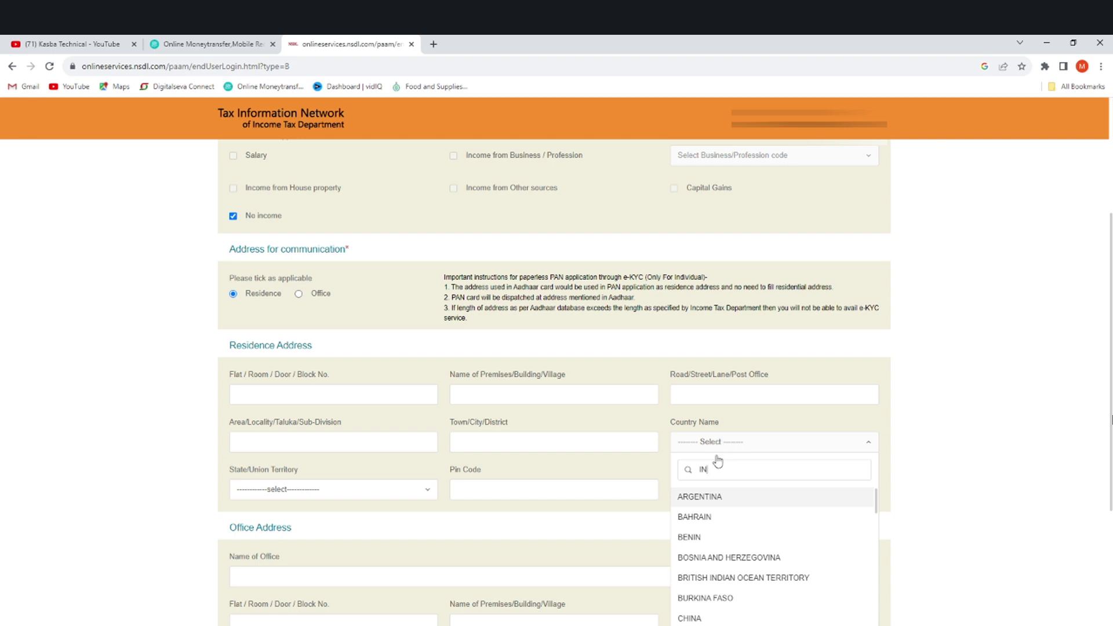
pyautogui.write('D')
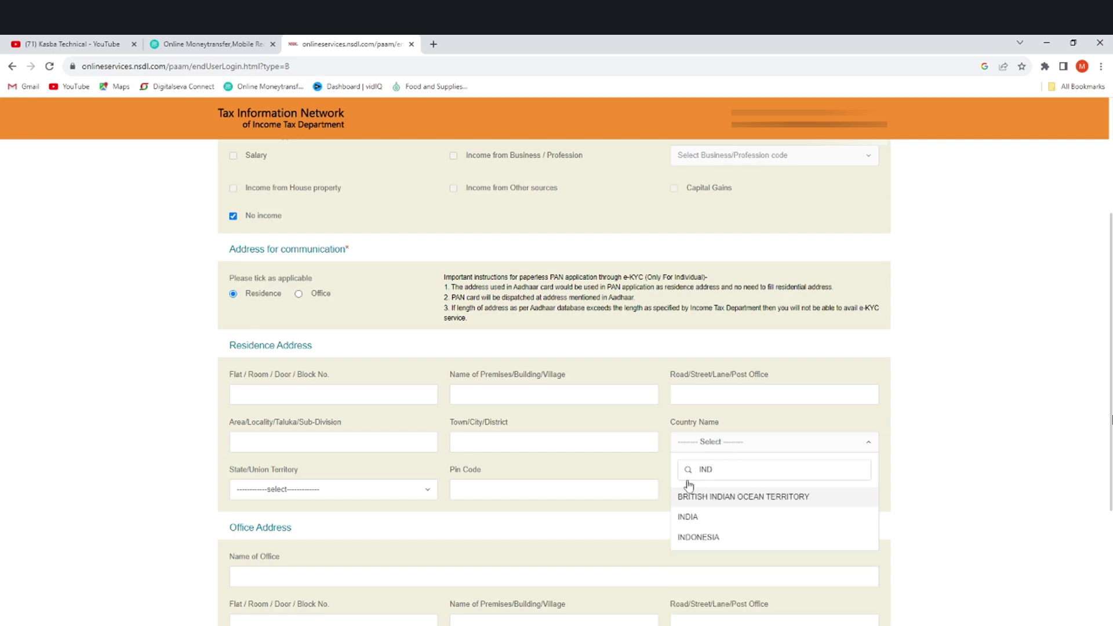
pyautogui.click(690, 515)
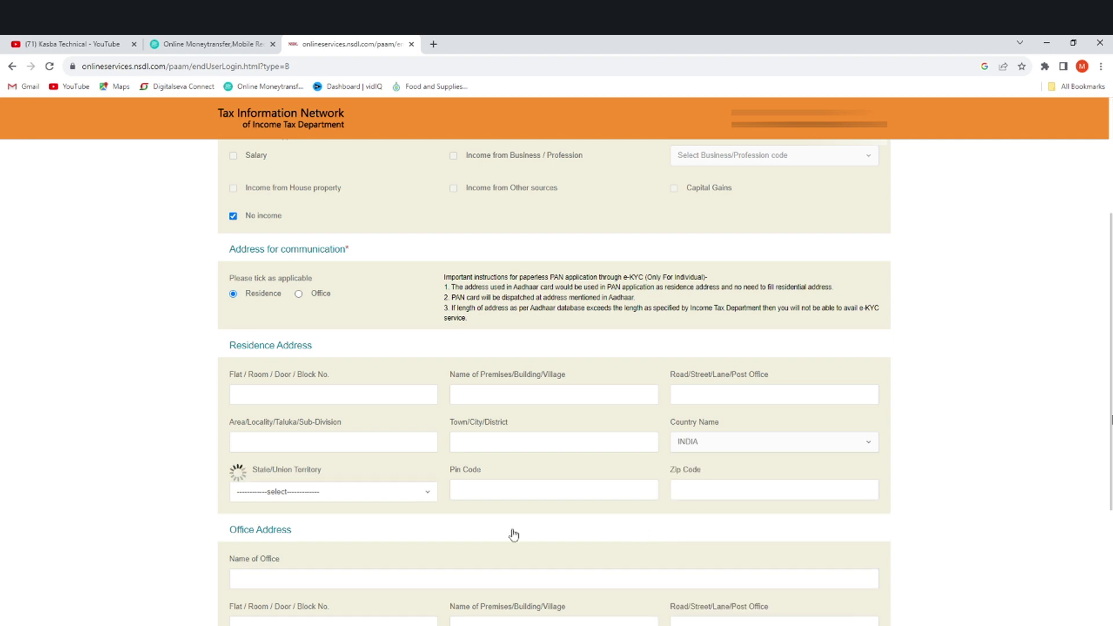
# Step: Set the residence address state to WEST BENGAL and enter the postal pin code
pyautogui.click(313, 490)
pyautogui.scroll(-5, 284, 537)
pyautogui.write('WE')
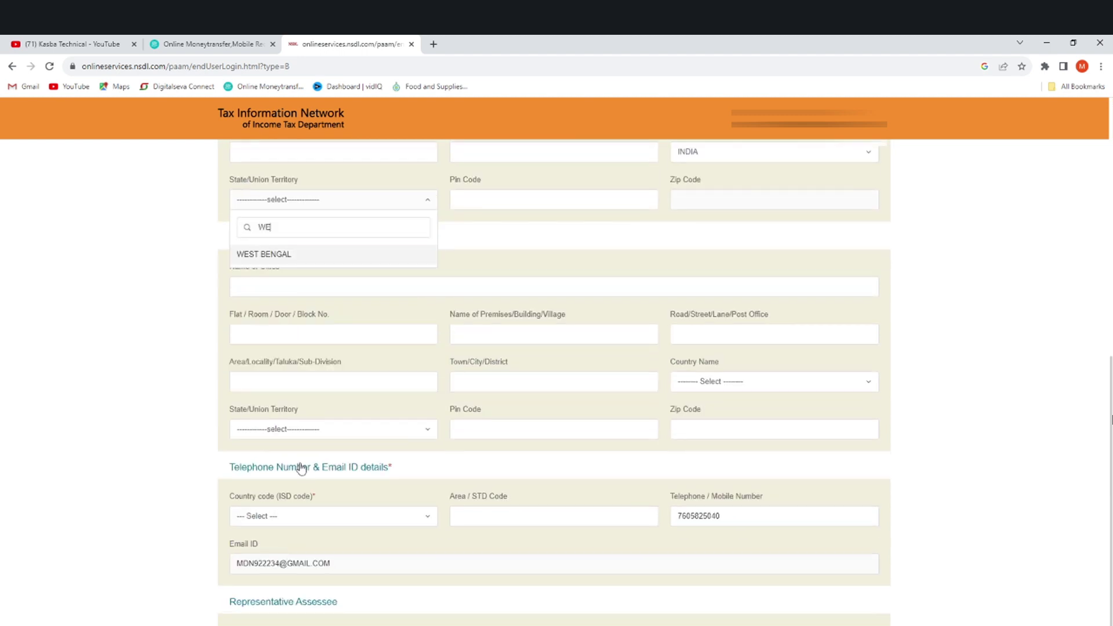
pyautogui.click(274, 256)
pyautogui.scroll(3, 429, 406)
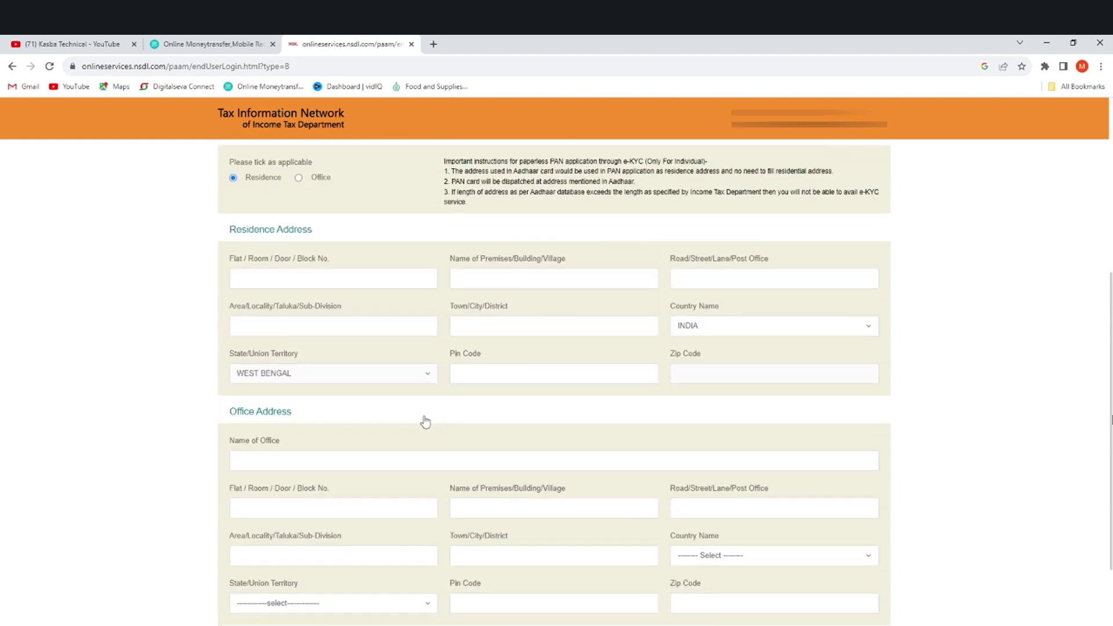
pyautogui.click(495, 371)
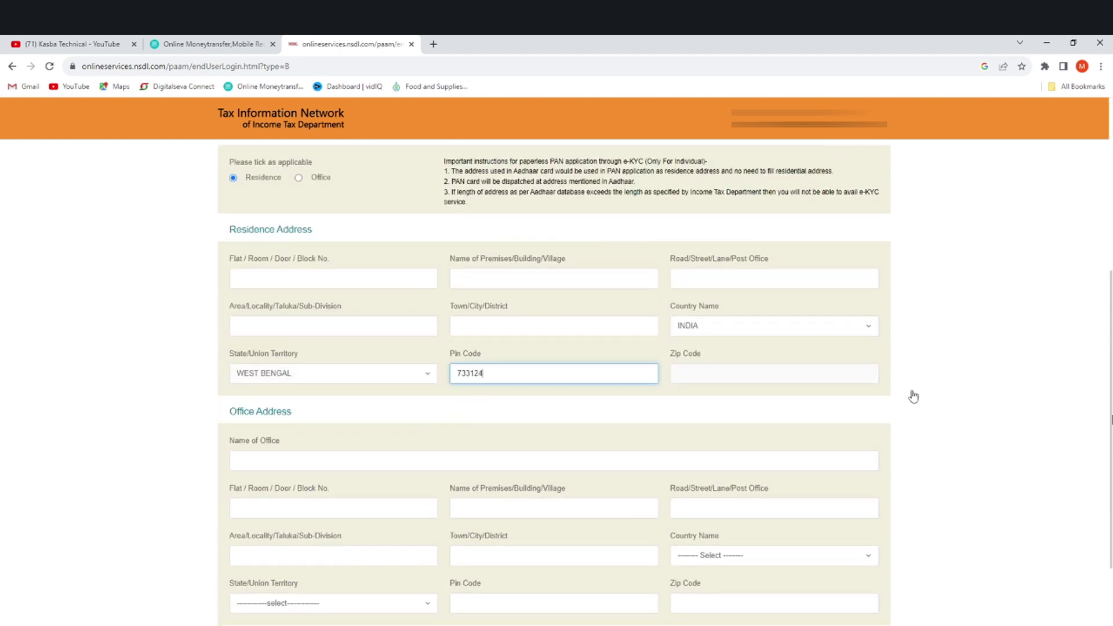
pyautogui.click(477, 410)
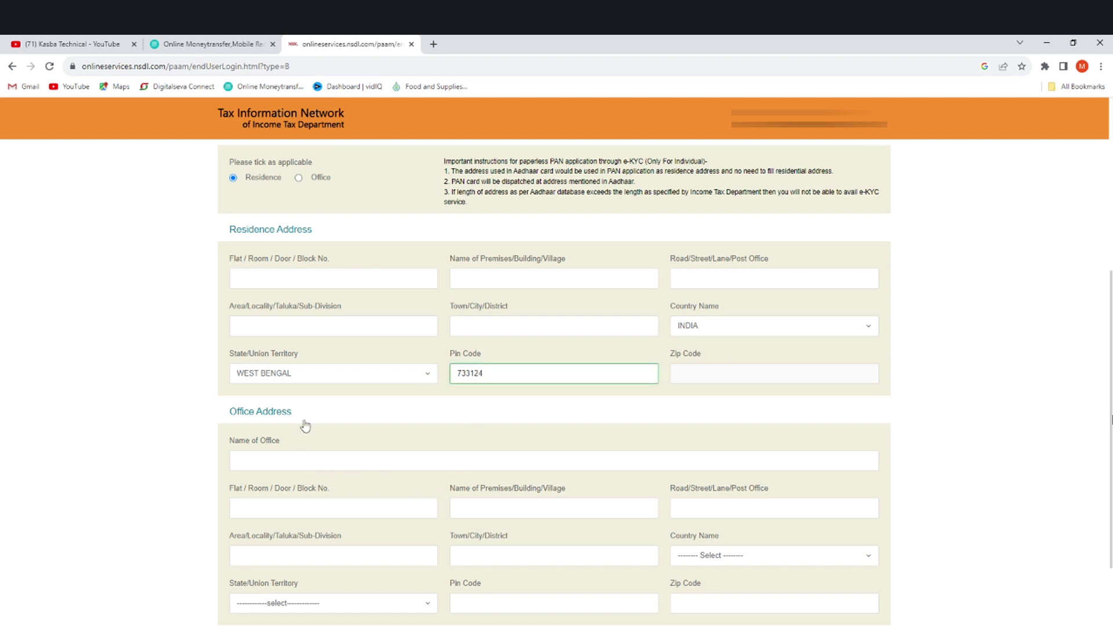
# Step: Review the office address fields, from the office name and flat number through country, state and pin code
pyautogui.moveTo(306, 427); pyautogui.dragTo(226, 412)
pyautogui.click(262, 460)
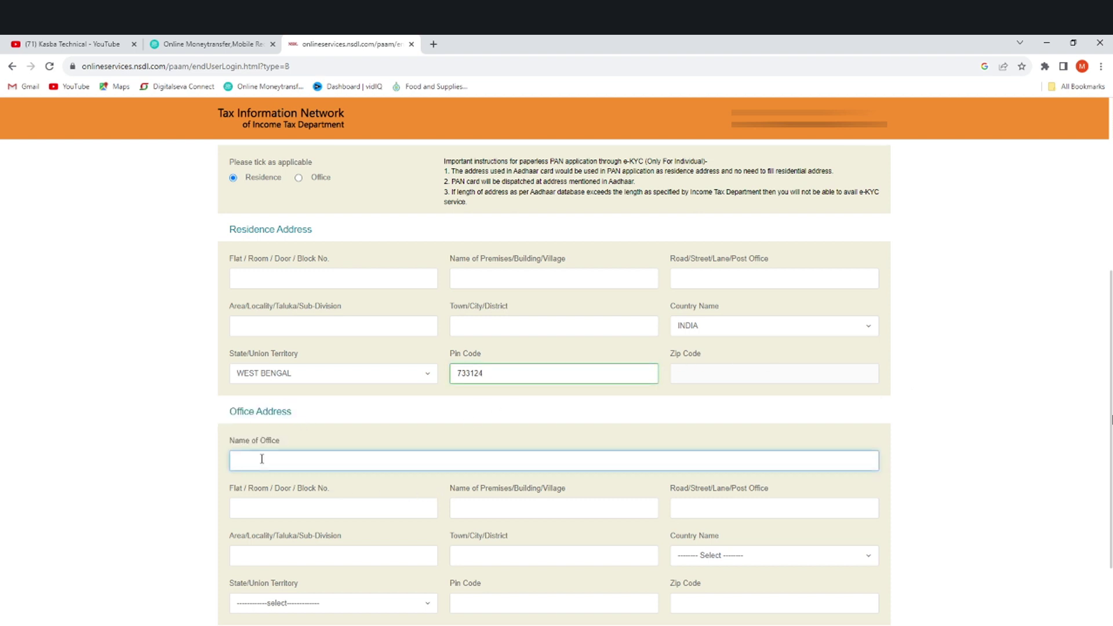
pyautogui.click(269, 507)
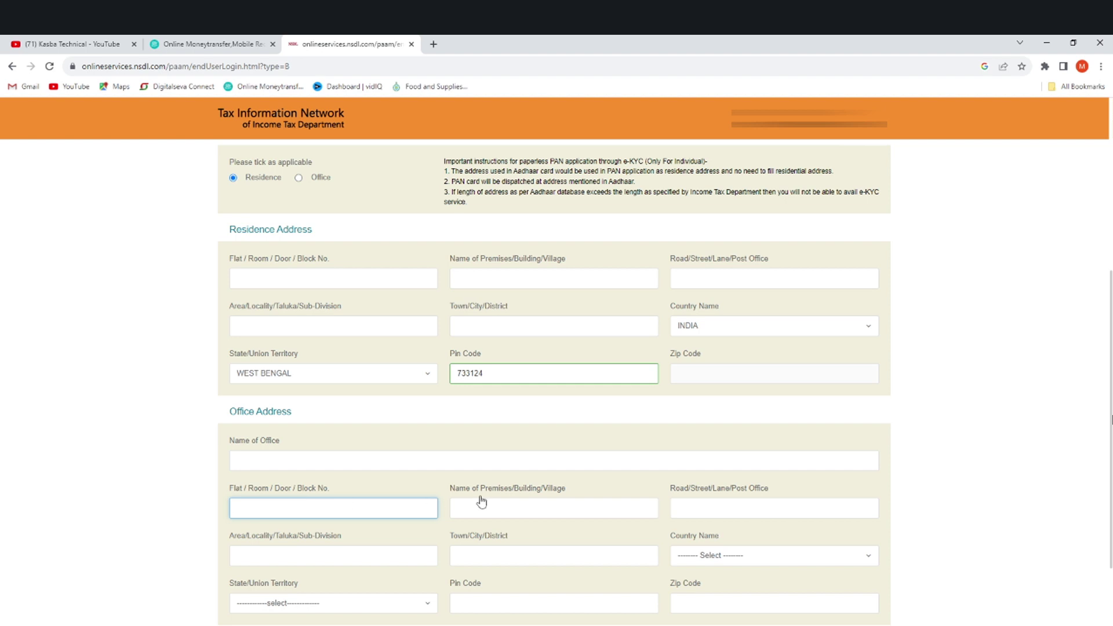
pyautogui.moveTo(459, 489); pyautogui.dragTo(537, 490)
pyautogui.moveTo(679, 489); pyautogui.dragTo(778, 491)
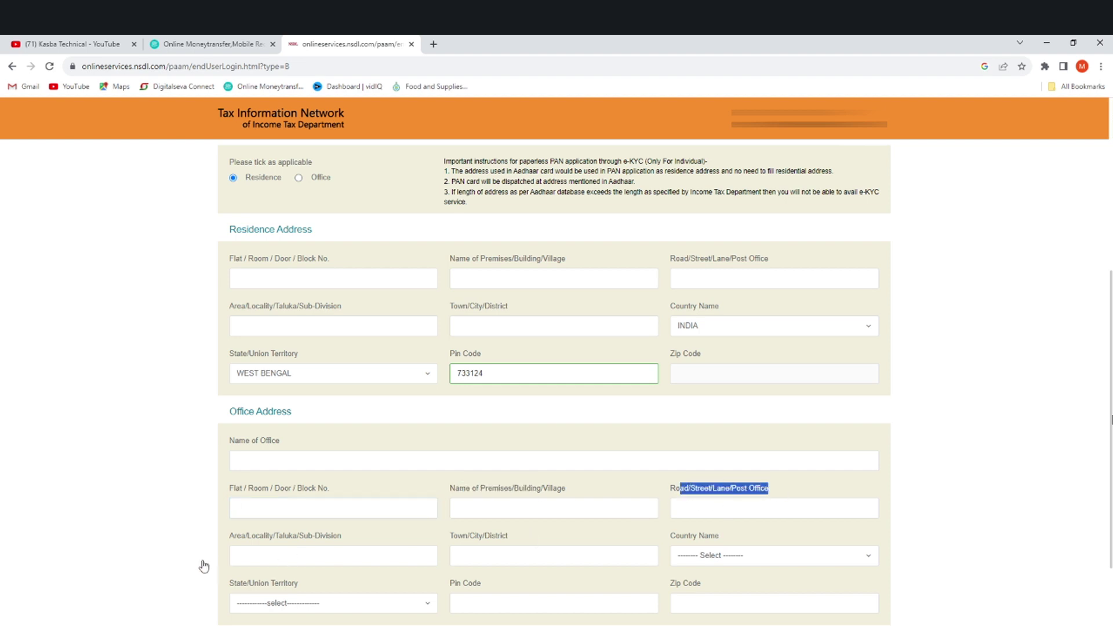
pyautogui.moveTo(223, 544); pyautogui.dragTo(346, 539)
pyautogui.moveTo(455, 541); pyautogui.dragTo(510, 538)
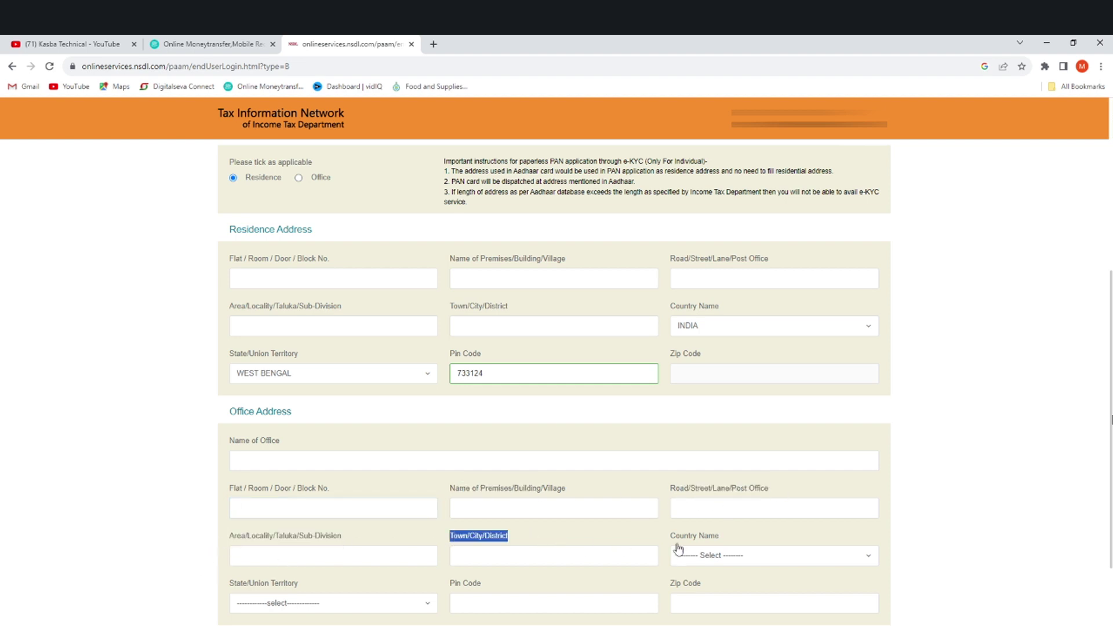
pyautogui.moveTo(671, 536); pyautogui.dragTo(726, 534)
pyautogui.moveTo(227, 584); pyautogui.dragTo(507, 589)
# Step: Set the telephone country code (ISD code) to INDIA (91)
pyautogui.scroll(-3, 481, 591)
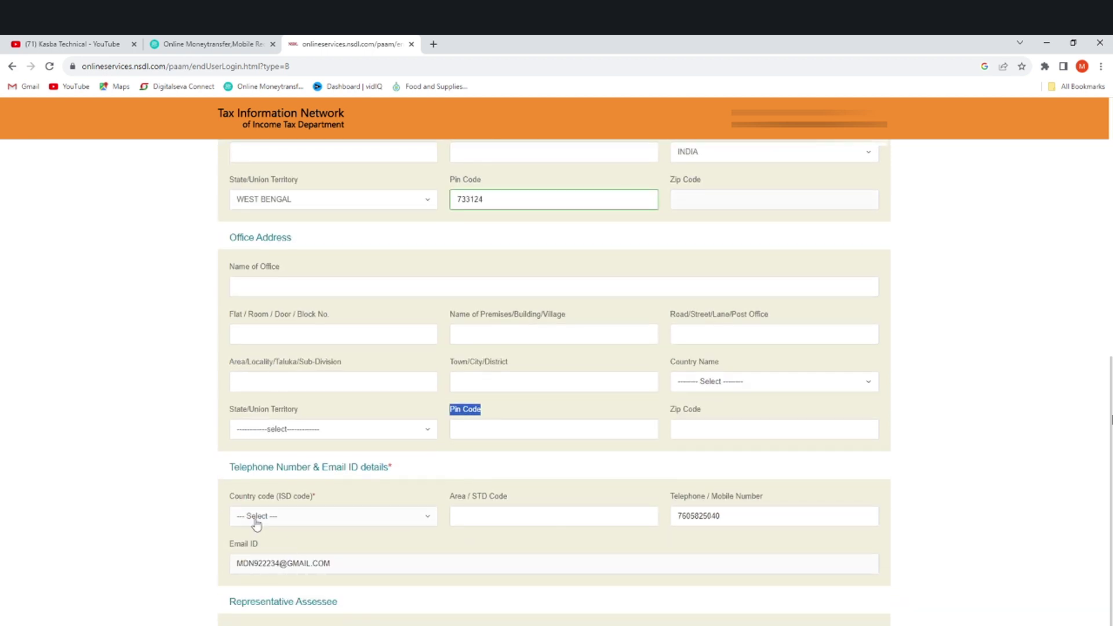
pyautogui.click(257, 524)
pyautogui.write('IND')
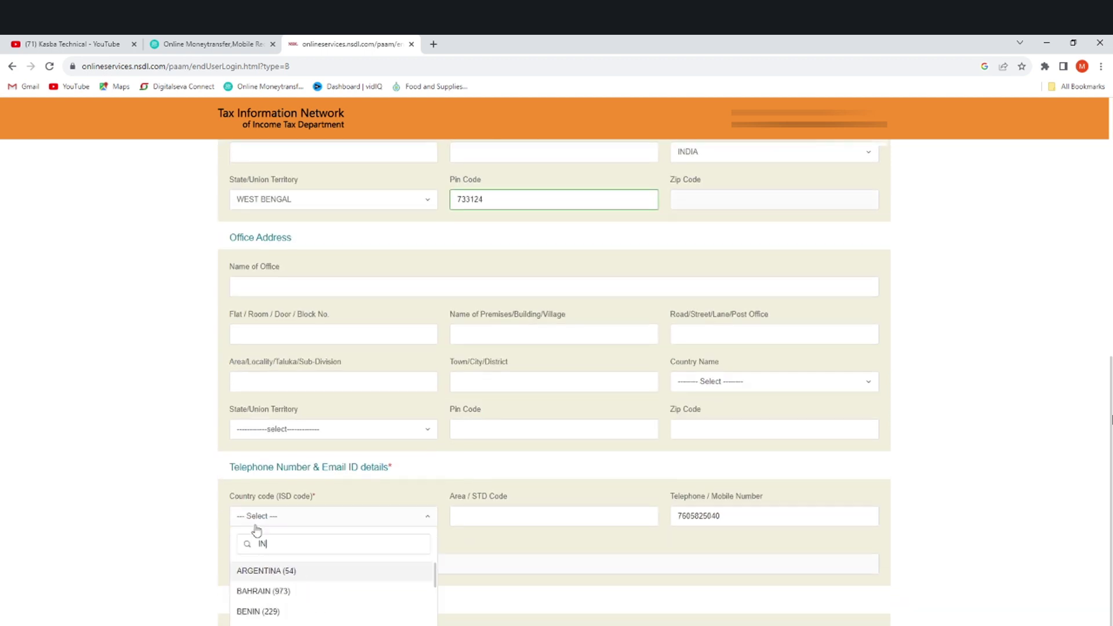
pyautogui.click(254, 592)
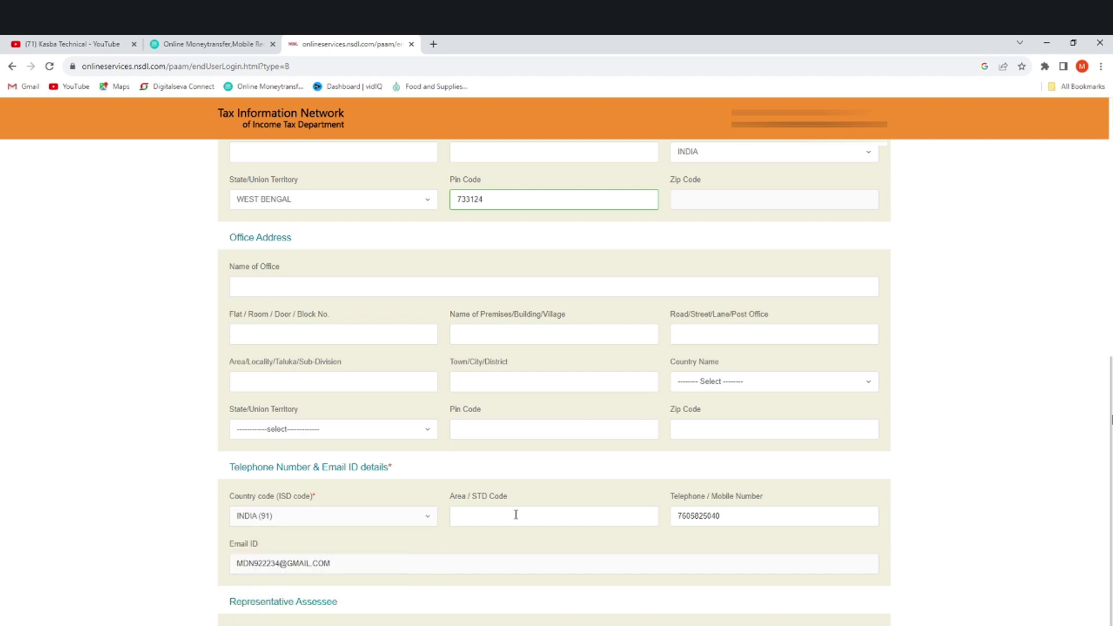
# Step: Opt to appoint a representative assessee and set the representative's title to Shri
pyautogui.scroll(-2, 313, 600)
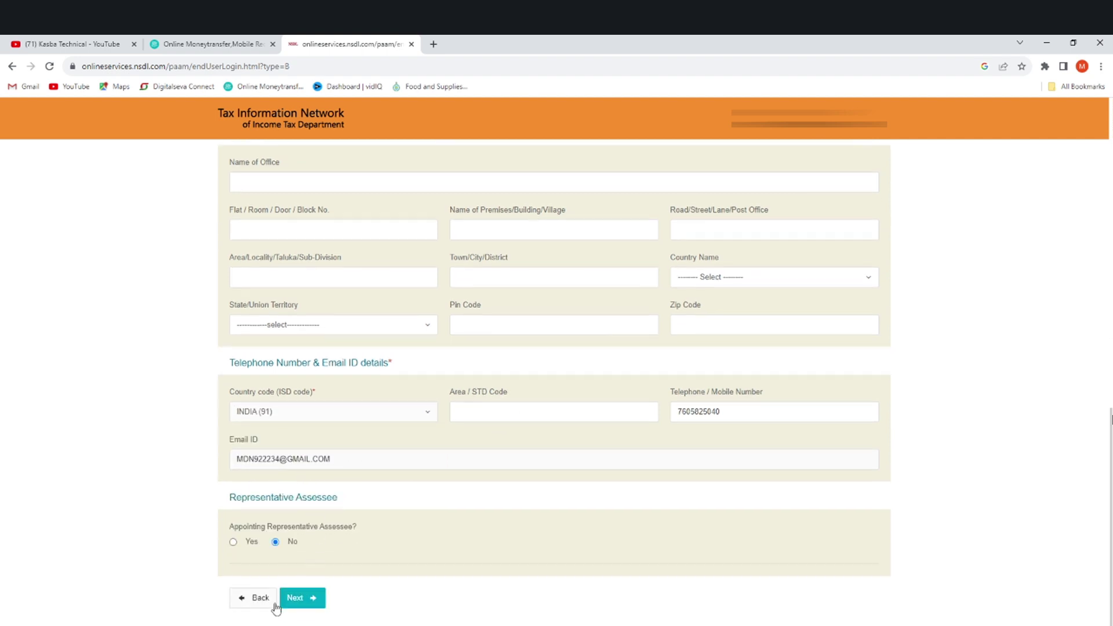
pyautogui.click(233, 543)
pyautogui.scroll(-2, 249, 533)
pyautogui.click(250, 509)
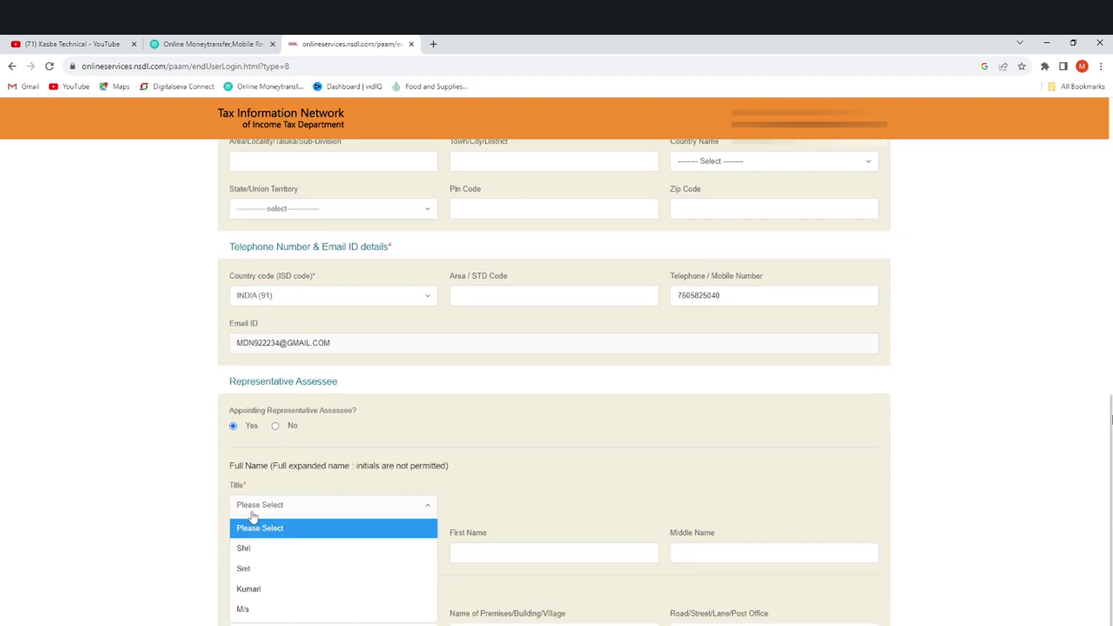
pyautogui.click(245, 548)
pyautogui.scroll(-2, 244, 497)
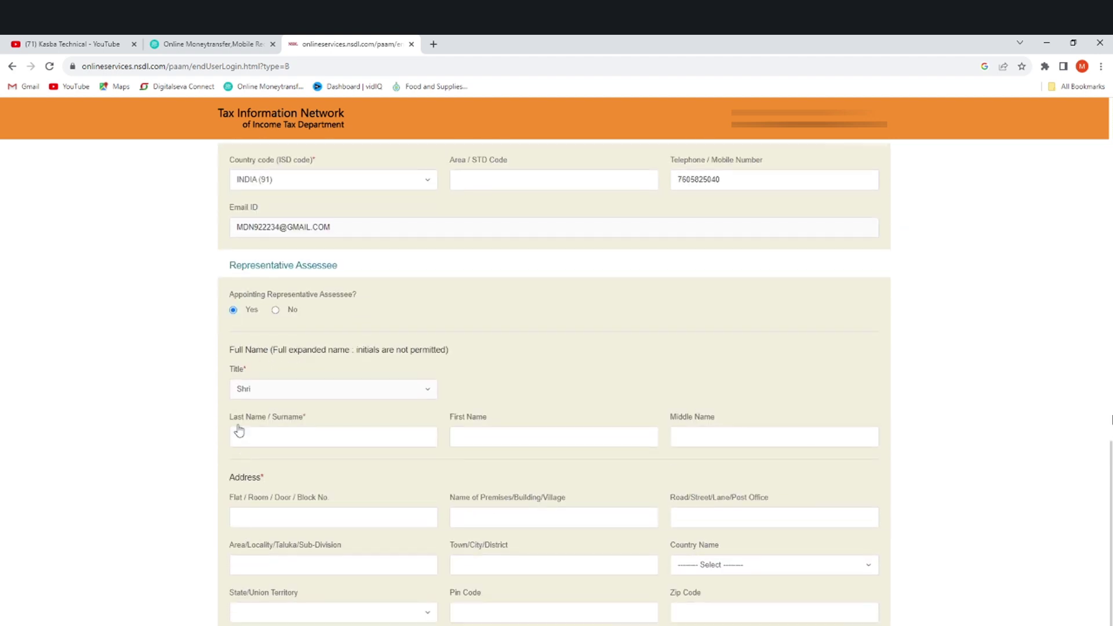
# Step: Review the representative assessee's name and address fields, from surname and first name through flat number, country, state and pin code
pyautogui.moveTo(231, 417); pyautogui.dragTo(289, 427)
pyautogui.click(277, 442)
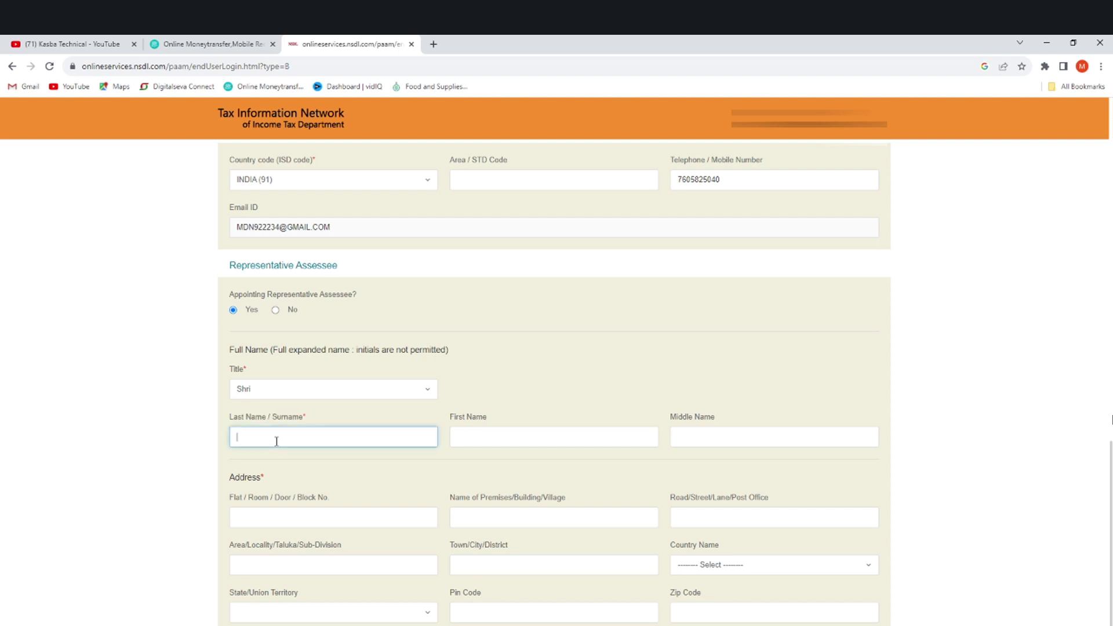
pyautogui.doubleClick(451, 421)
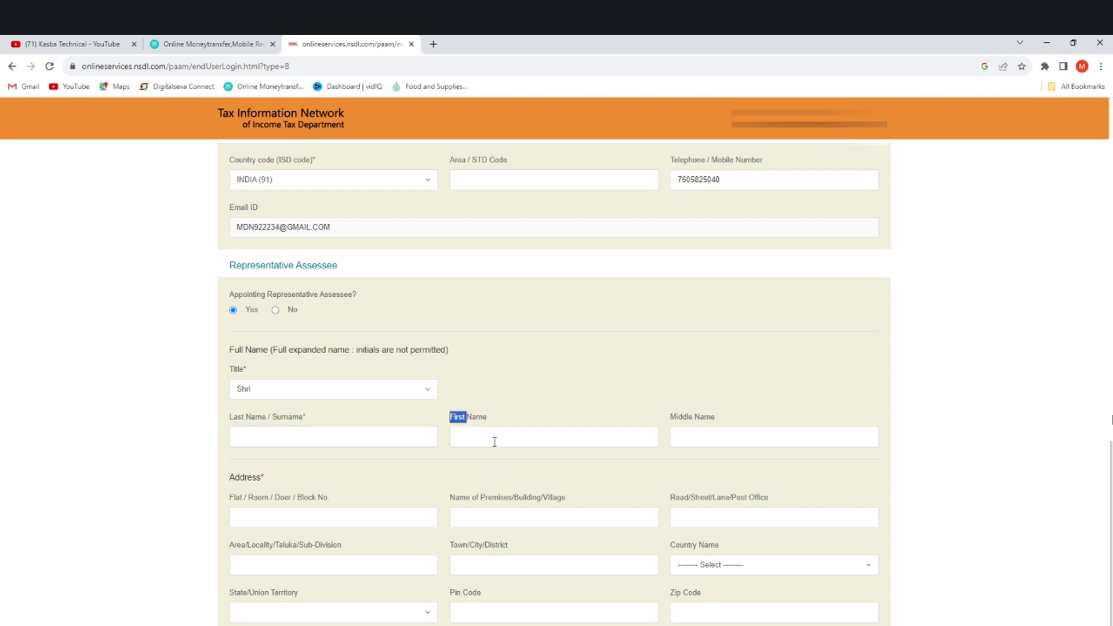
pyautogui.click(495, 442)
pyautogui.click(247, 524)
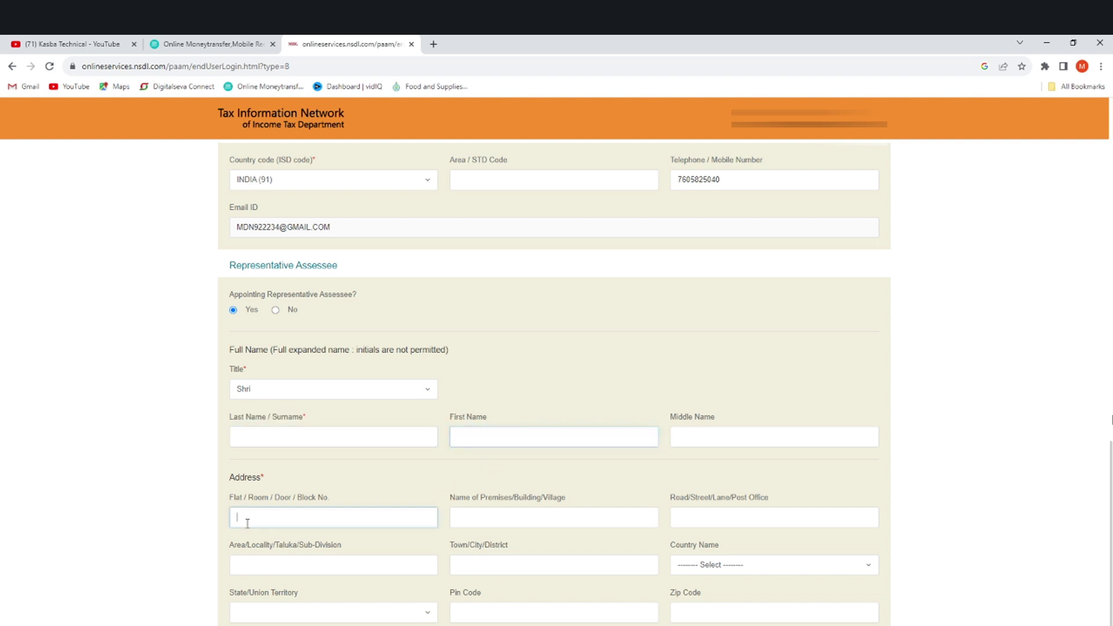
pyautogui.click(480, 522)
pyautogui.click(693, 510)
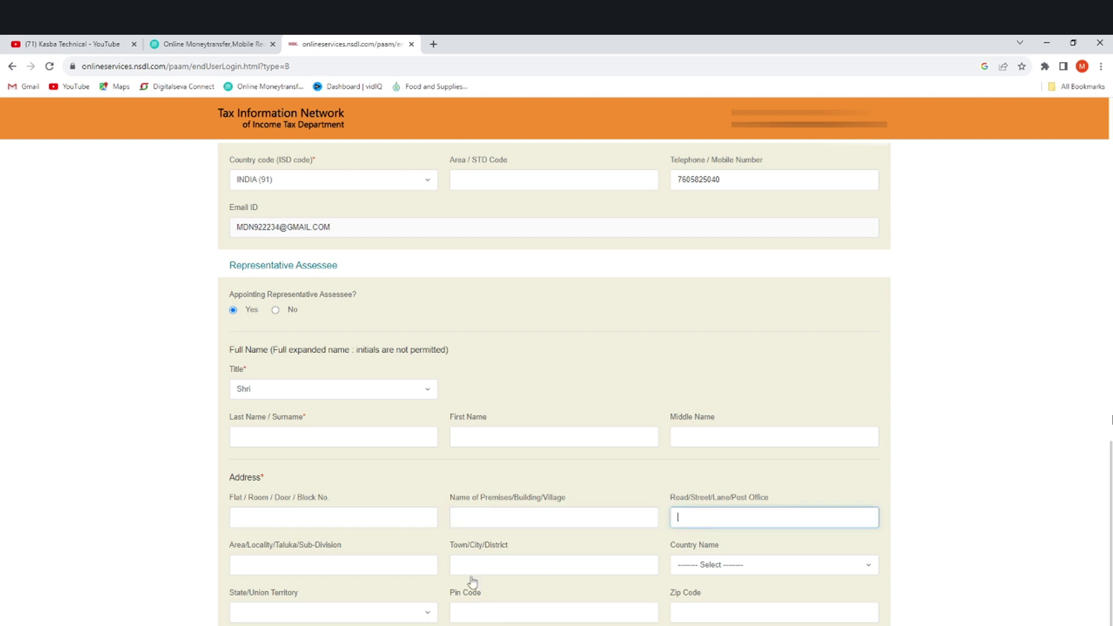
pyautogui.click(315, 567)
pyautogui.click(505, 565)
pyautogui.click(707, 571)
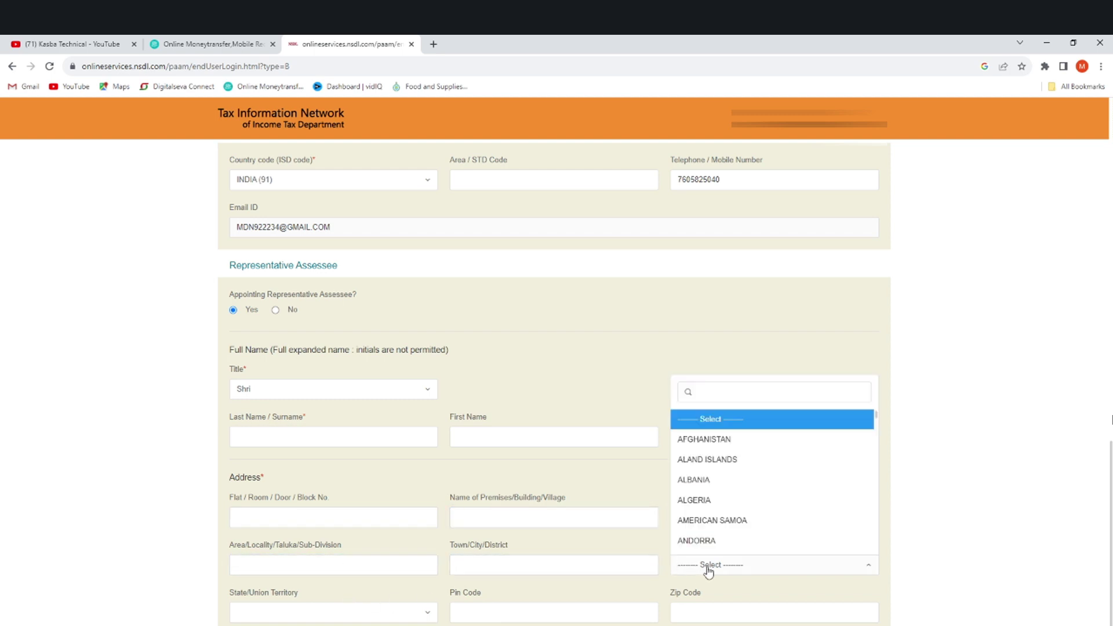
pyautogui.click(283, 610)
pyautogui.click(531, 613)
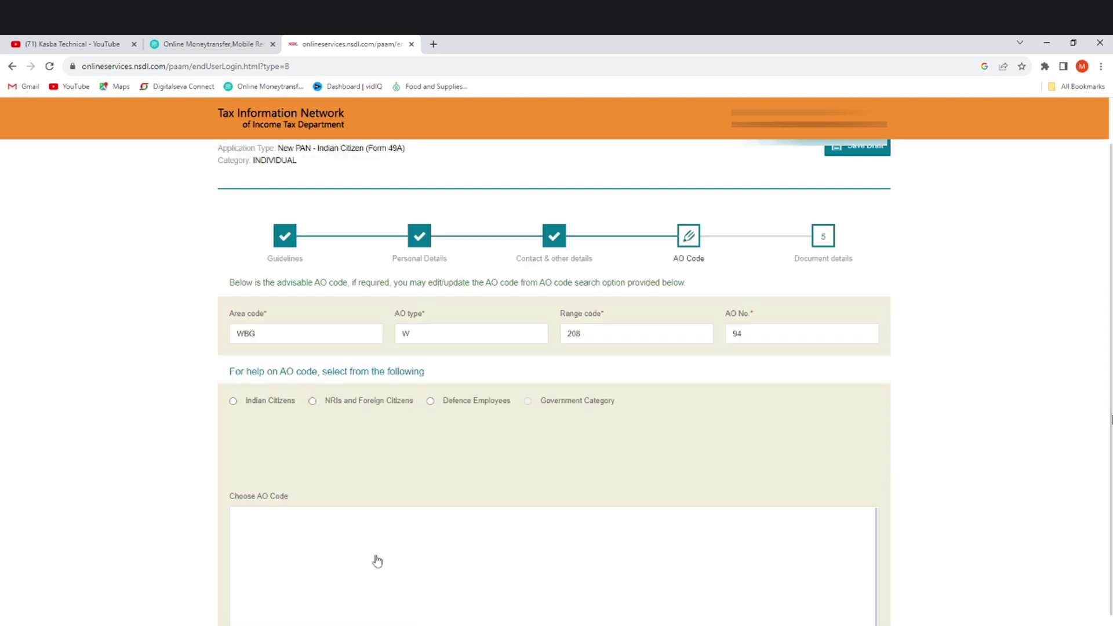
# Step: Fetch the AO codes for Indian Citizens with state WEST BENGAL and city BALURGHAT
pyautogui.click(234, 402)
pyautogui.click(255, 448)
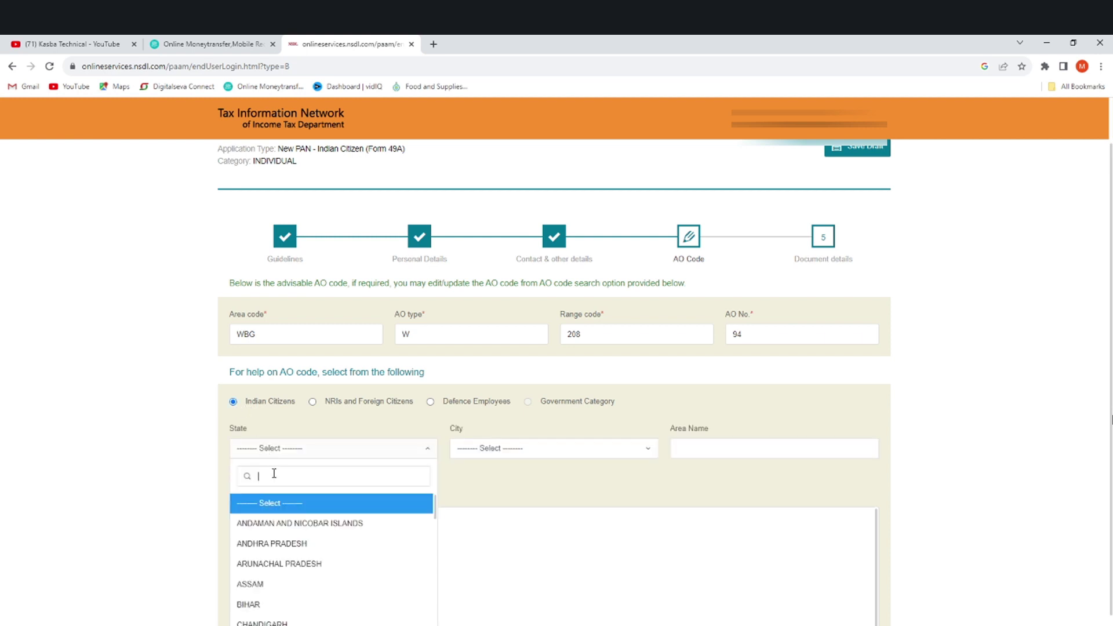
pyautogui.write('WES')
pyautogui.click(282, 504)
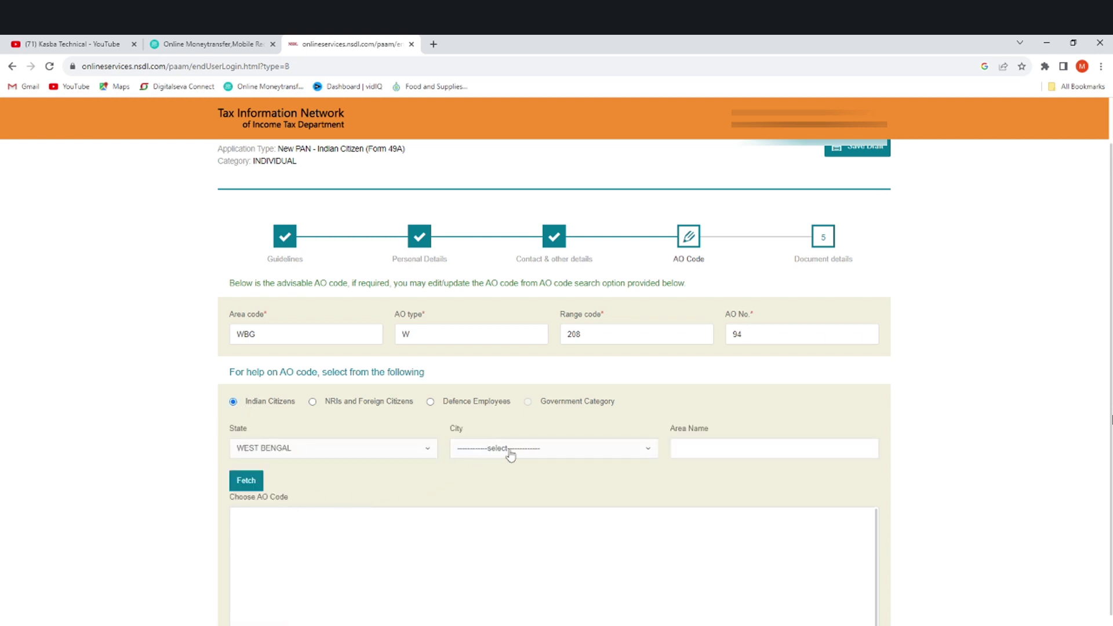
pyautogui.click(510, 456)
pyautogui.click(513, 564)
pyautogui.click(251, 482)
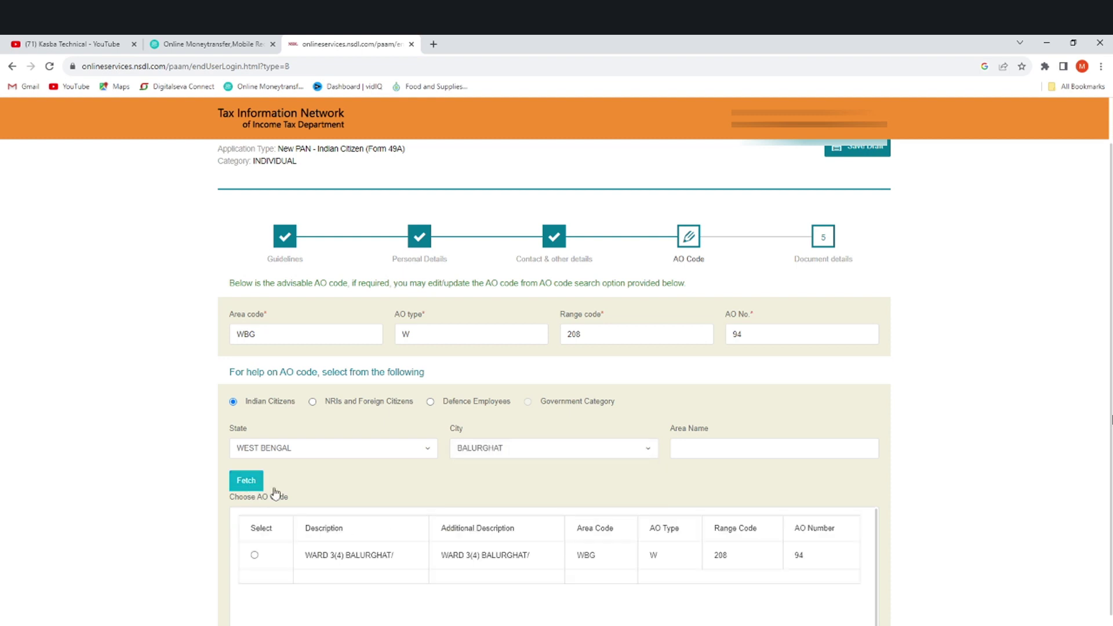
# Step: Choose the WARD 3(4) BALURGHAT AO code and continue to the document details
pyautogui.click(254, 555)
pyautogui.scroll(-3, 382, 568)
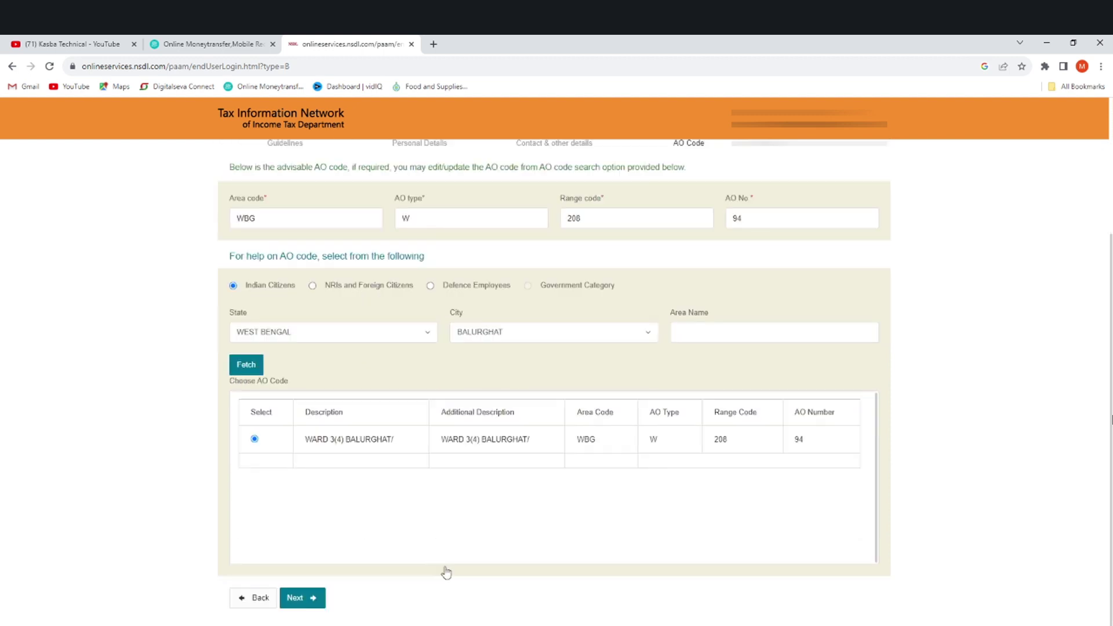
pyautogui.click(301, 596)
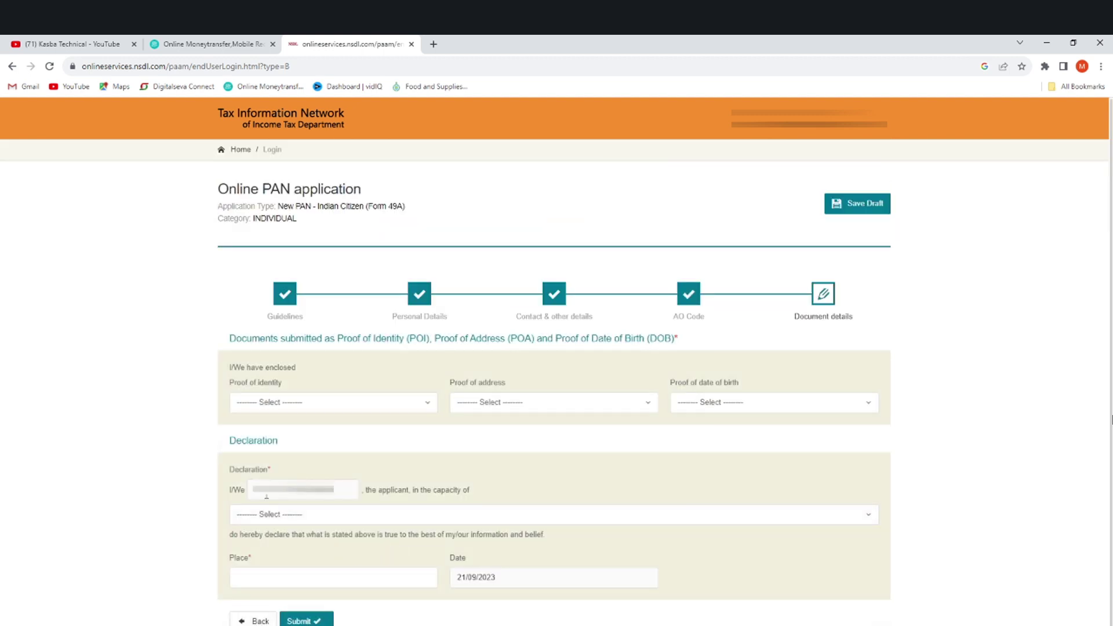
# Step: Select the AADHAAR Card as proof of identity and address, and the Municipal Authority birth certificate as proof of date of birth
pyautogui.click(294, 409)
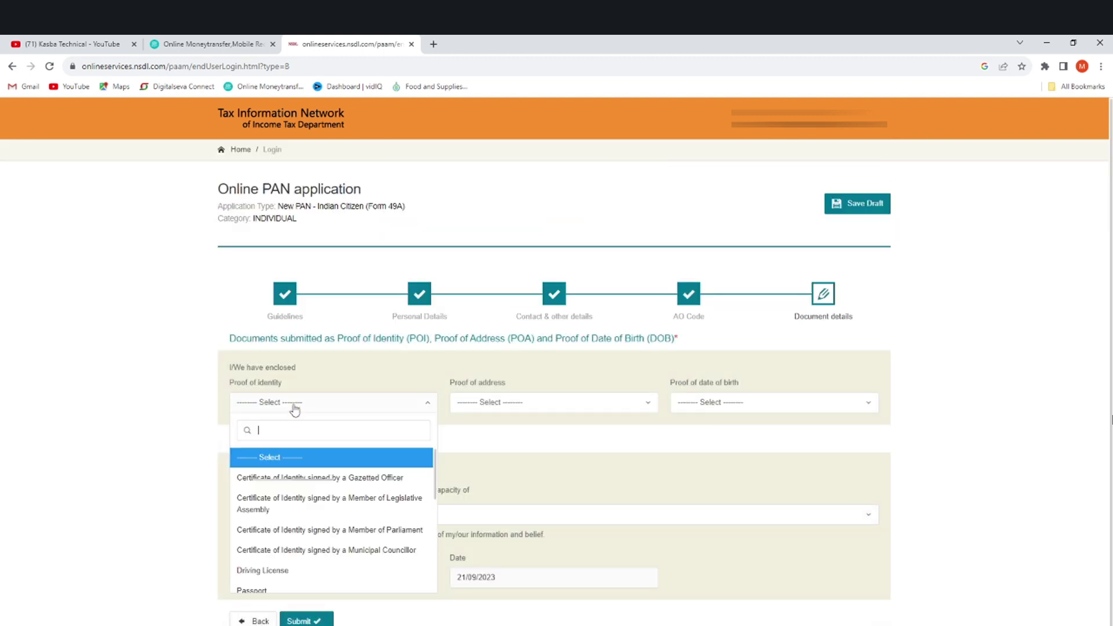
pyautogui.write('aad')
pyautogui.click(279, 465)
pyautogui.click(531, 408)
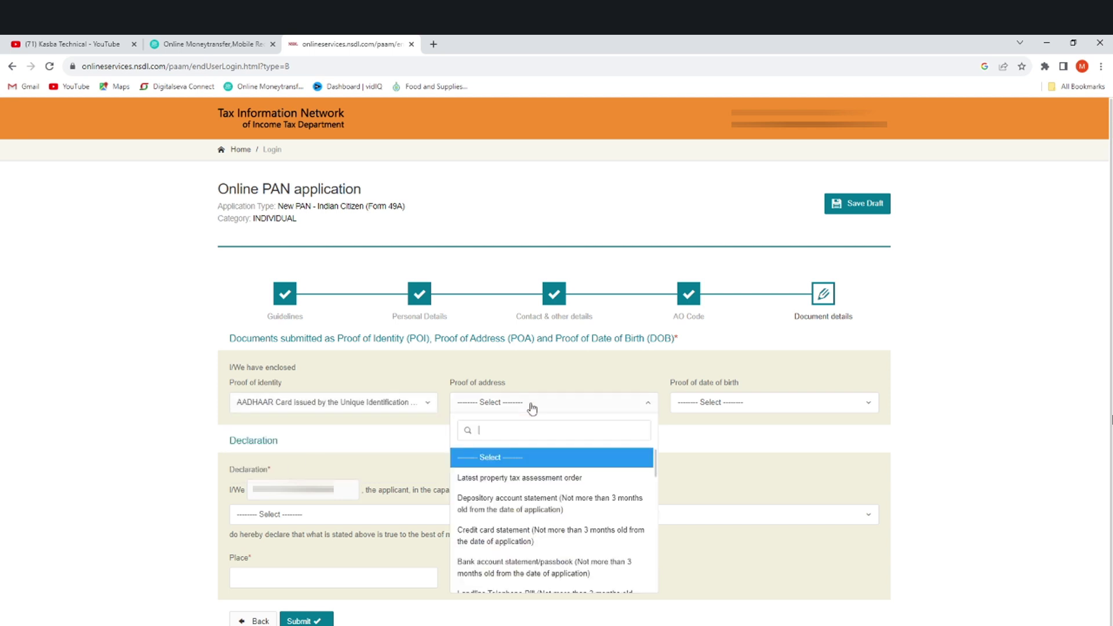
pyautogui.write('aad')
pyautogui.click(492, 467)
pyautogui.click(704, 410)
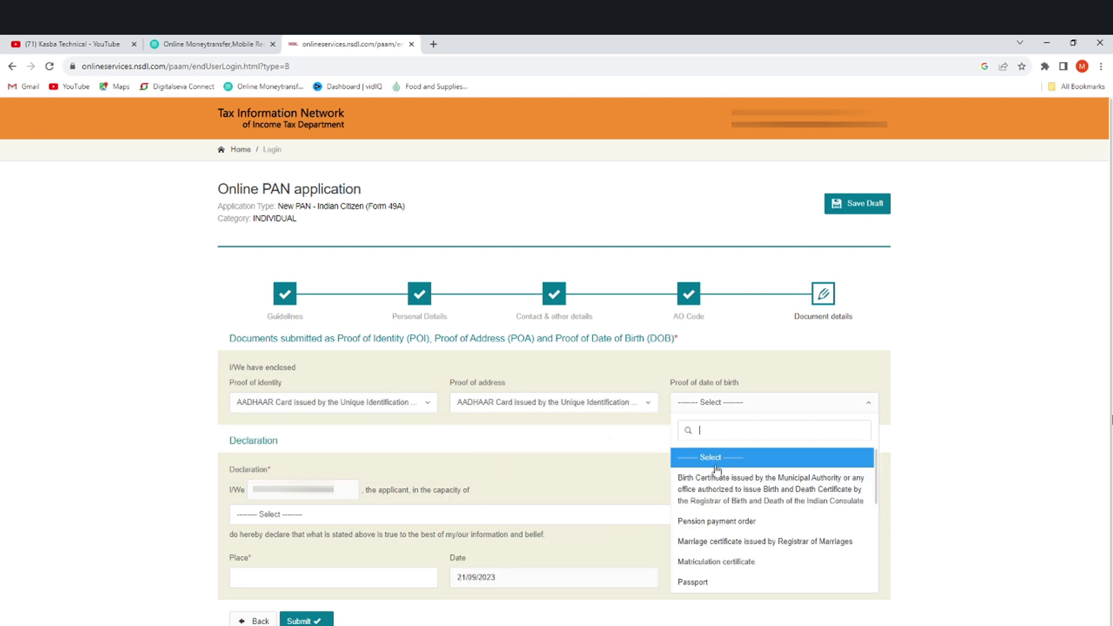
pyautogui.click(704, 486)
# Step: Set the declaration capacity to Representative Assessee and enter KASBA as the place
pyautogui.click(249, 518)
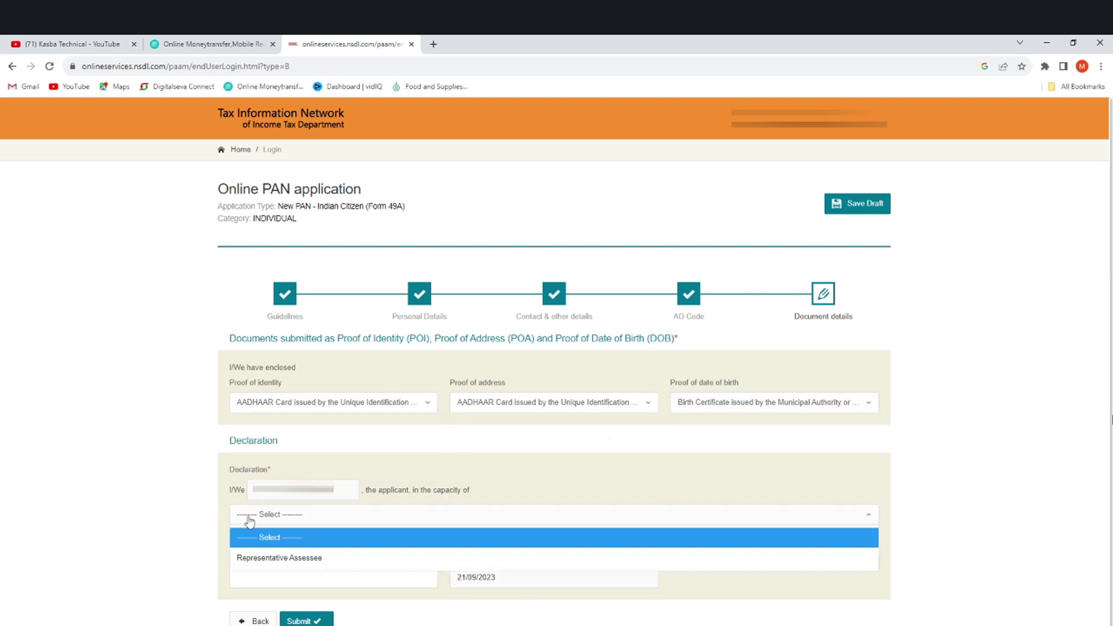
pyautogui.click(259, 562)
pyautogui.click(265, 574)
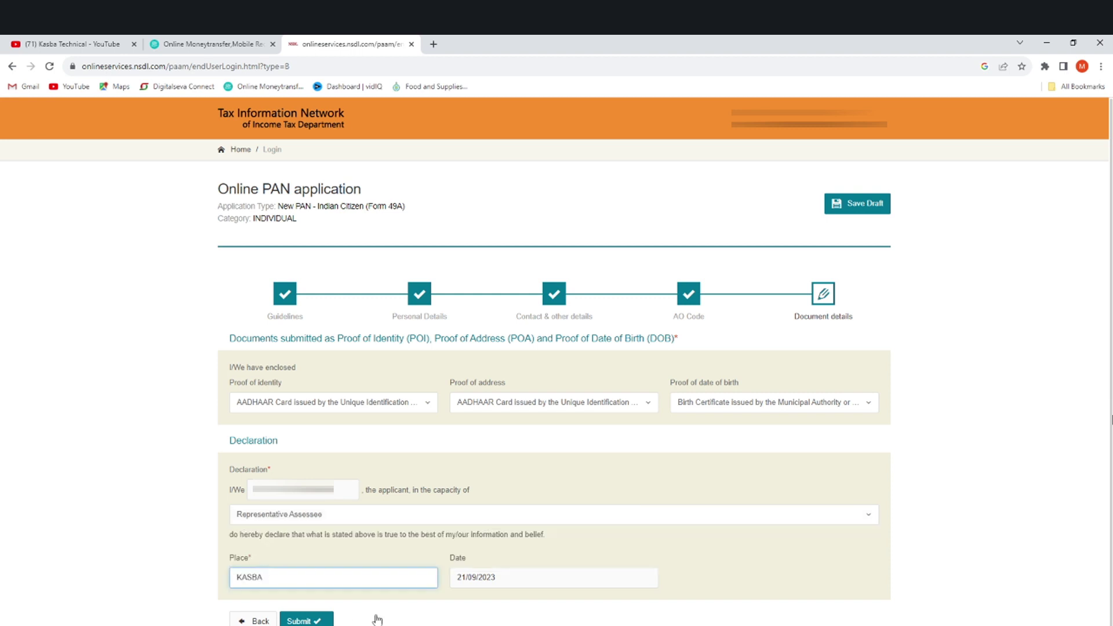
# Step: Submit the PAN application, acknowledge the alert about the office address fields, and submit again
pyautogui.click(321, 621)
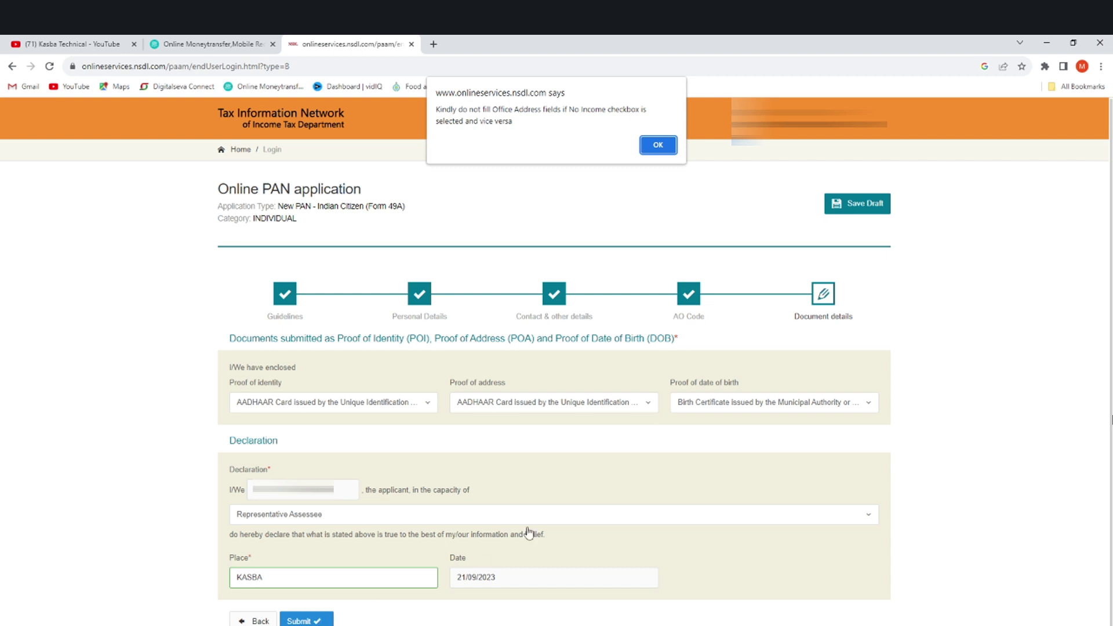
pyautogui.moveTo(585, 112); pyautogui.dragTo(643, 113)
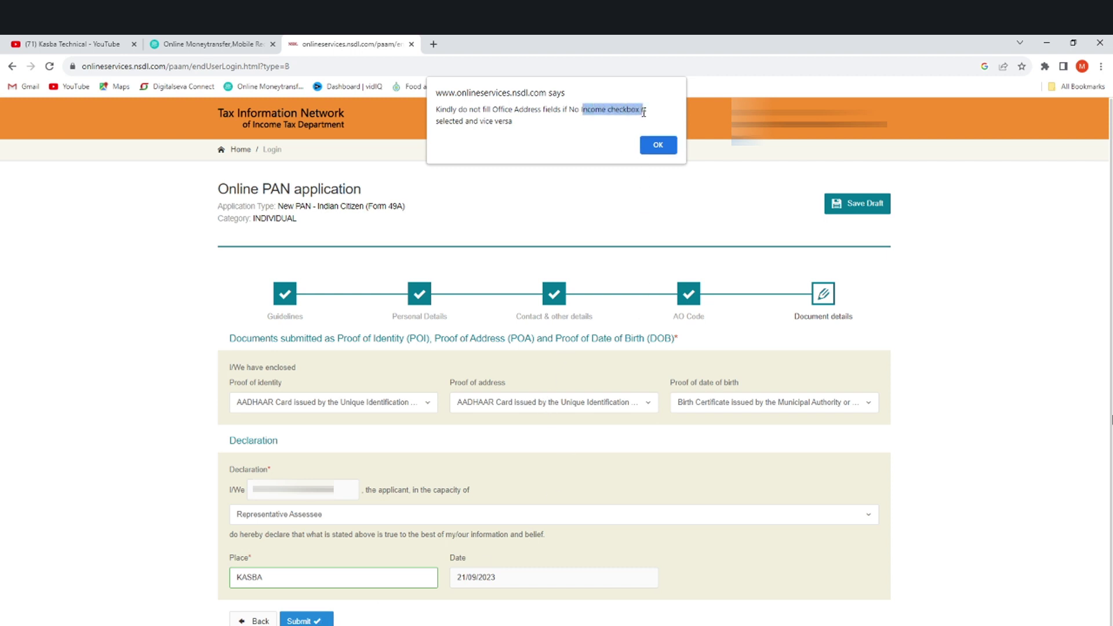
pyautogui.click(658, 149)
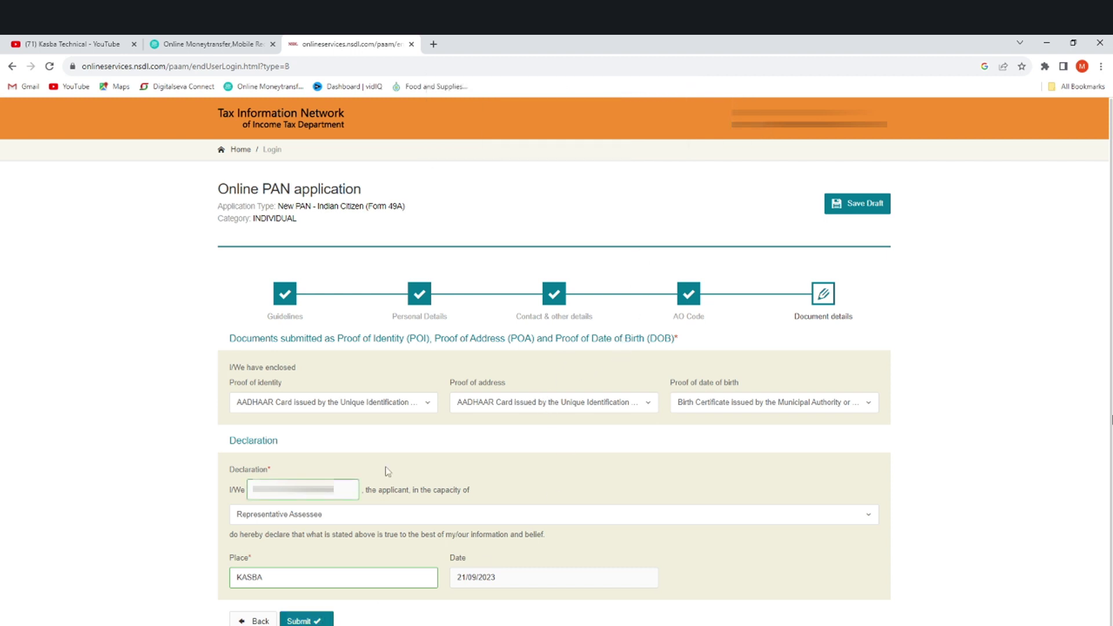
pyautogui.click(294, 620)
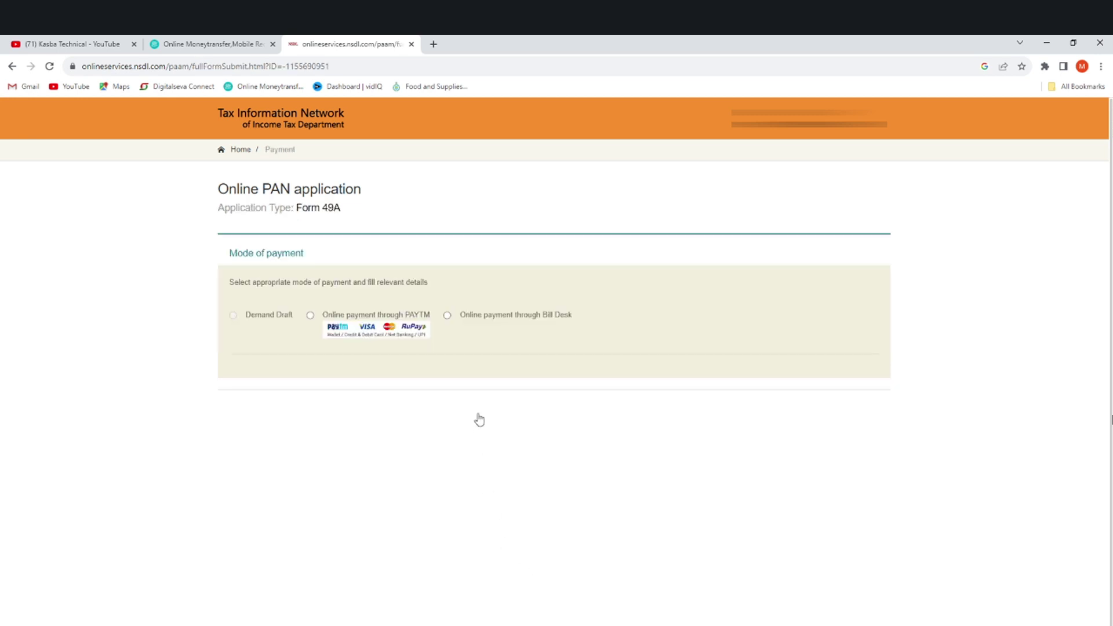
# Step: Pay the application fee online through Bill Desk using the QR payment method
pyautogui.click(448, 318)
pyautogui.scroll(-3, 395, 511)
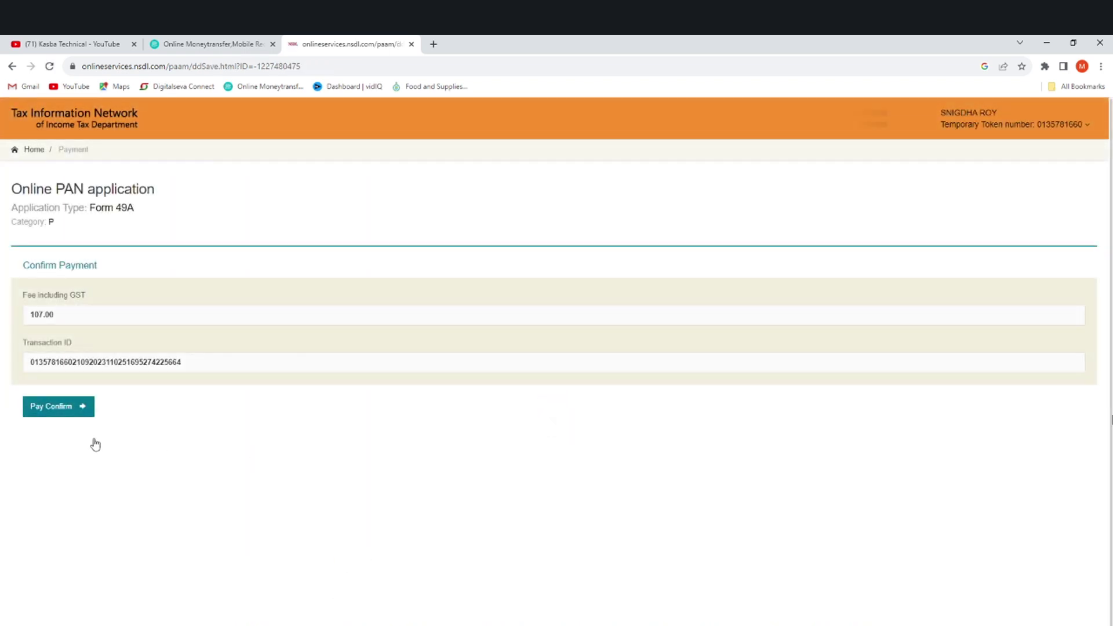
pyautogui.click(53, 409)
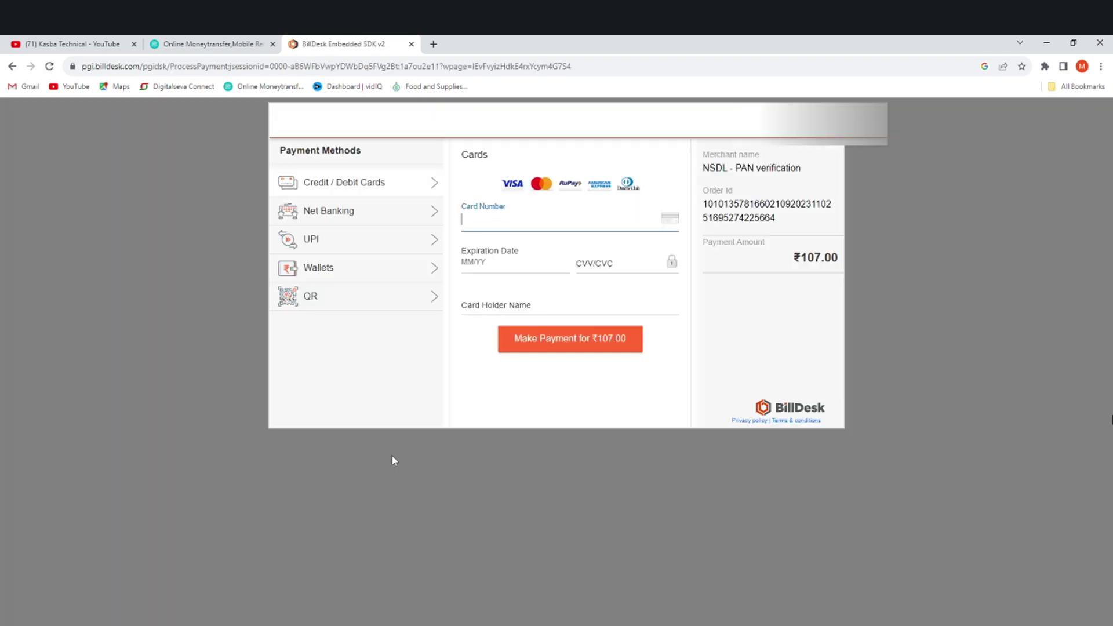
pyautogui.click(345, 302)
pyautogui.click(513, 223)
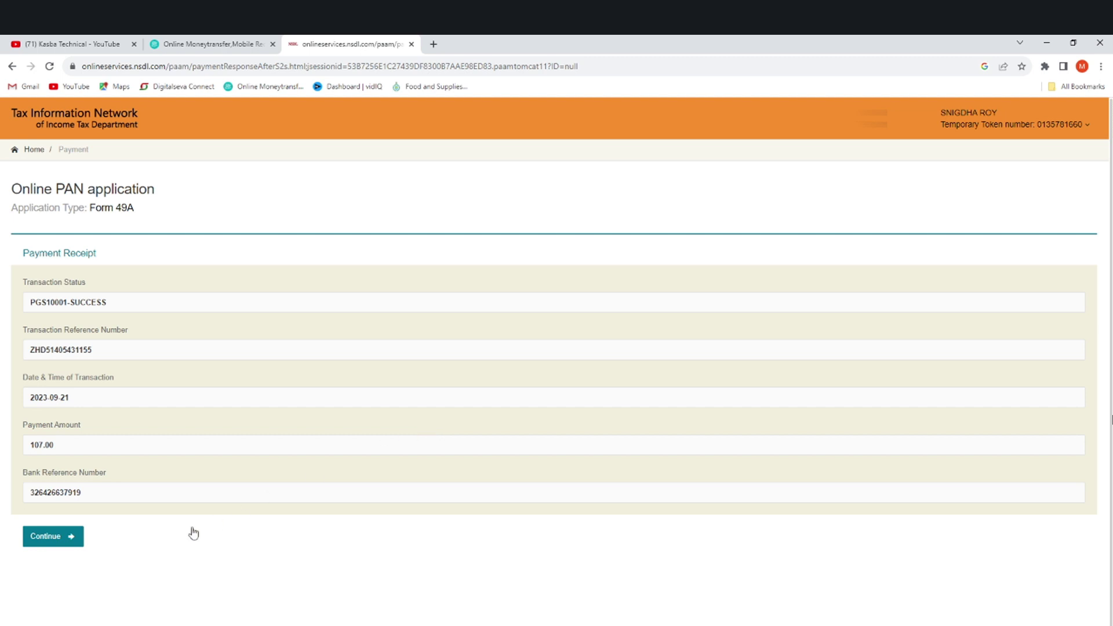
# Step: Continue past the payment receipt, accept the Aadhaar authentication consent, and generate the printable application
pyautogui.click(68, 539)
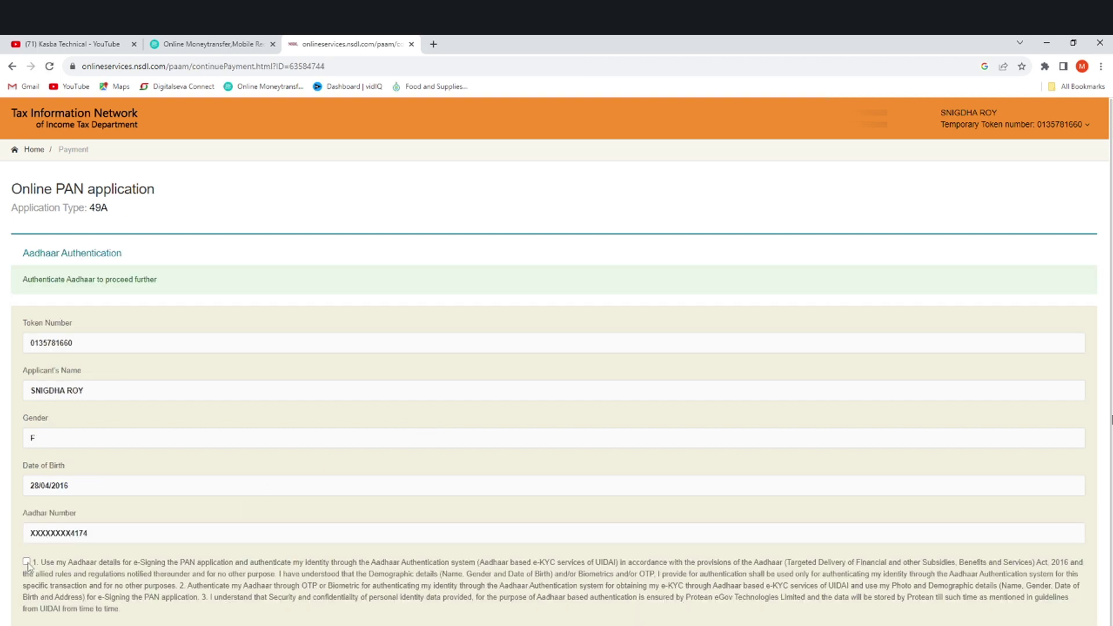
pyautogui.click(26, 561)
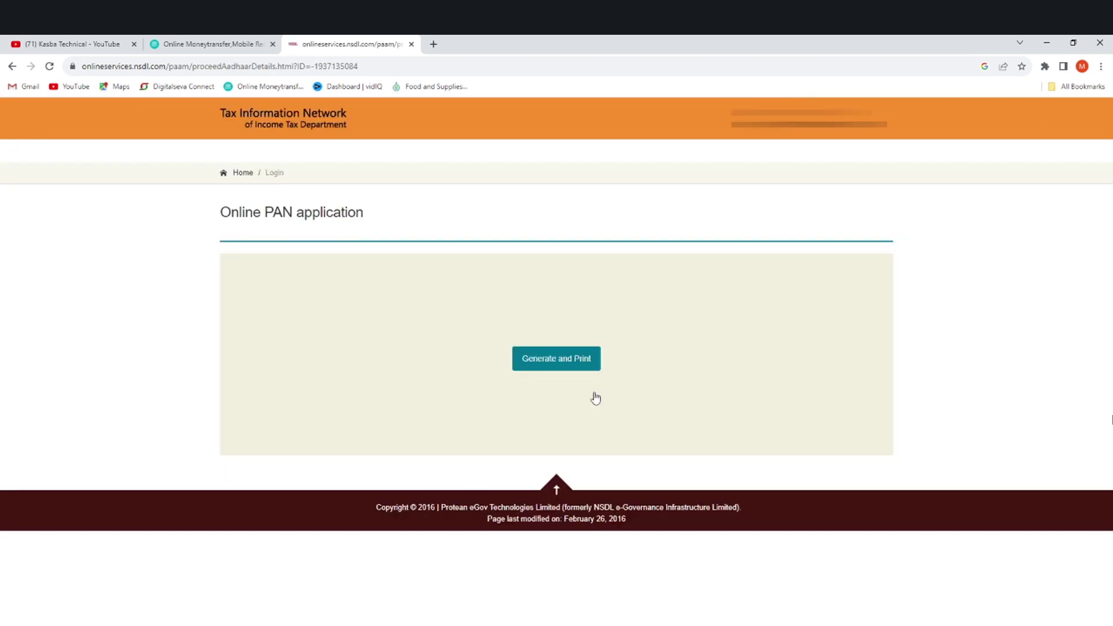
pyautogui.click(550, 362)
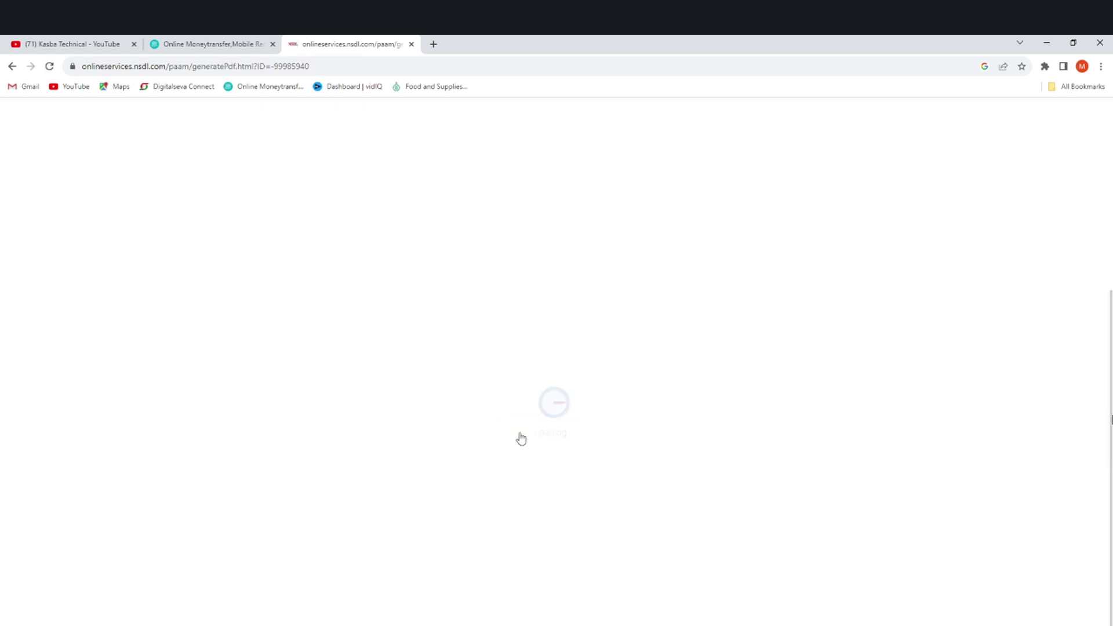